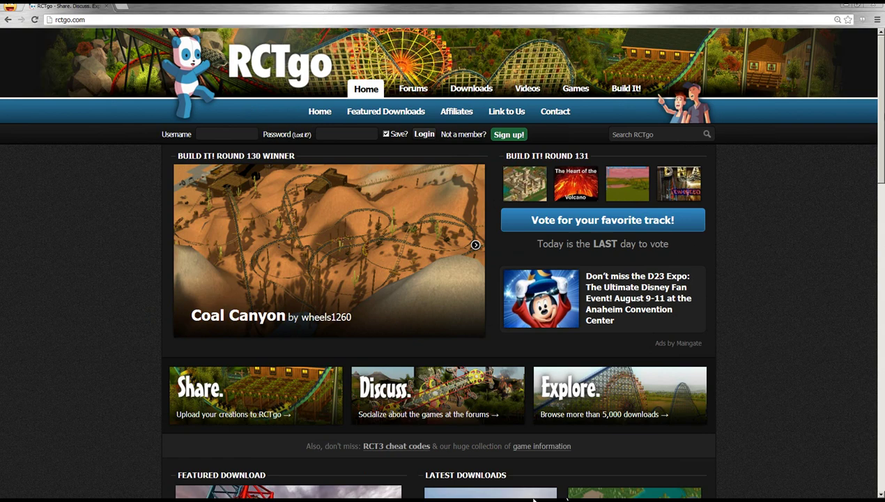
Scroll the RCTgo homepage and reveal the Downloads submenu with its categories.
scroll(70, 270, down, 2)
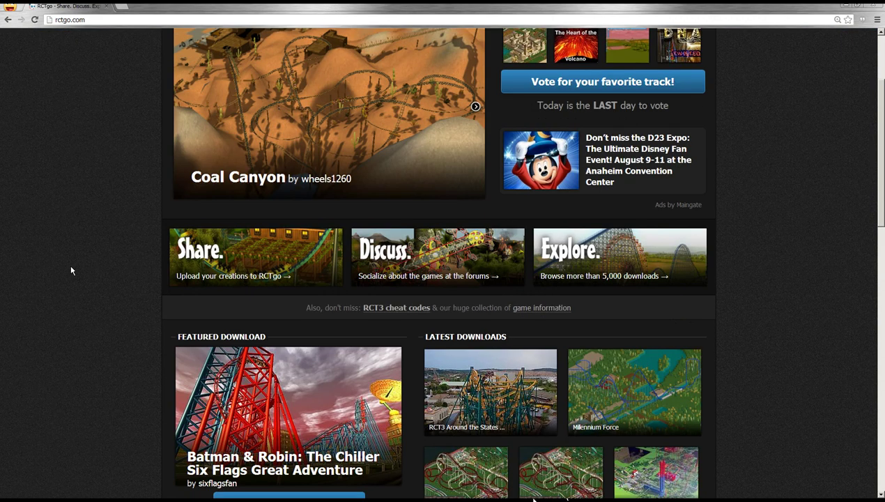
scroll(70, 270, up, 2)
scroll(72, 260, down, 8)
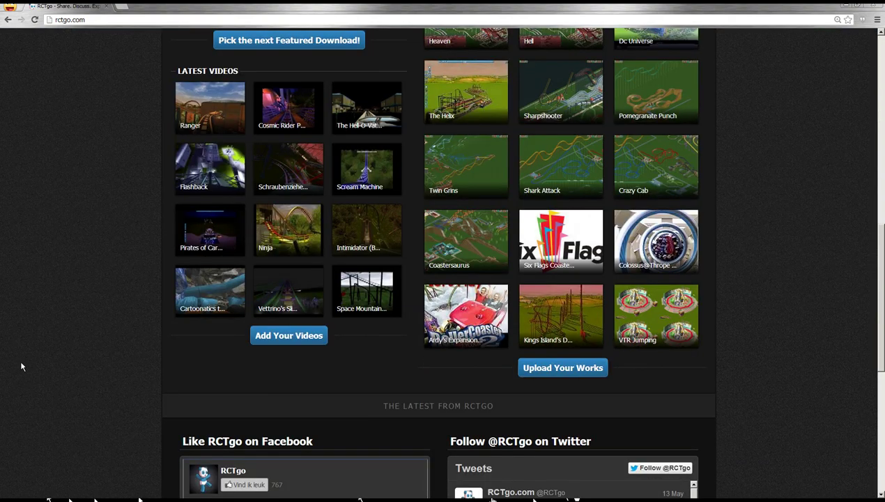
scroll(366, 365, up, 7)
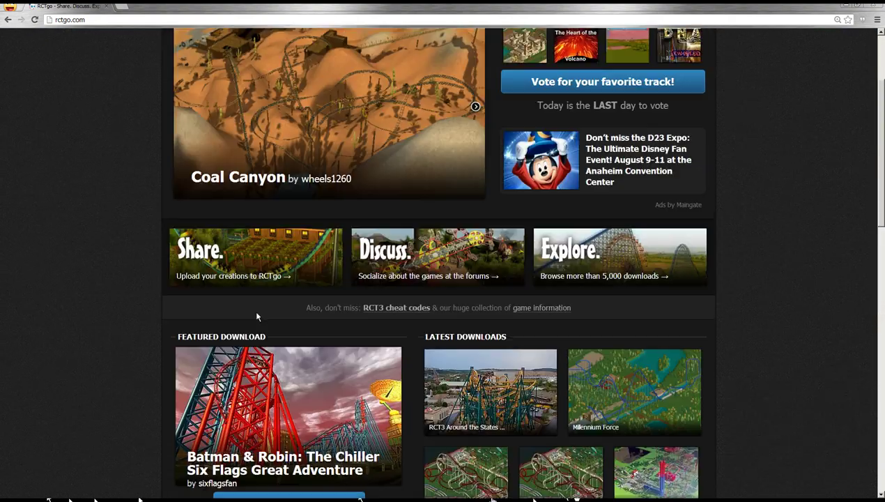
scroll(591, 106, up, 2)
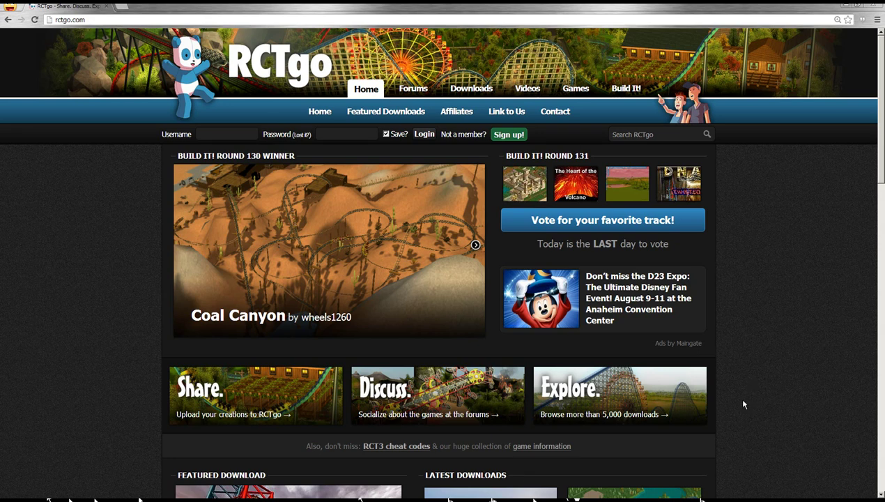
mouse_move(472, 94)
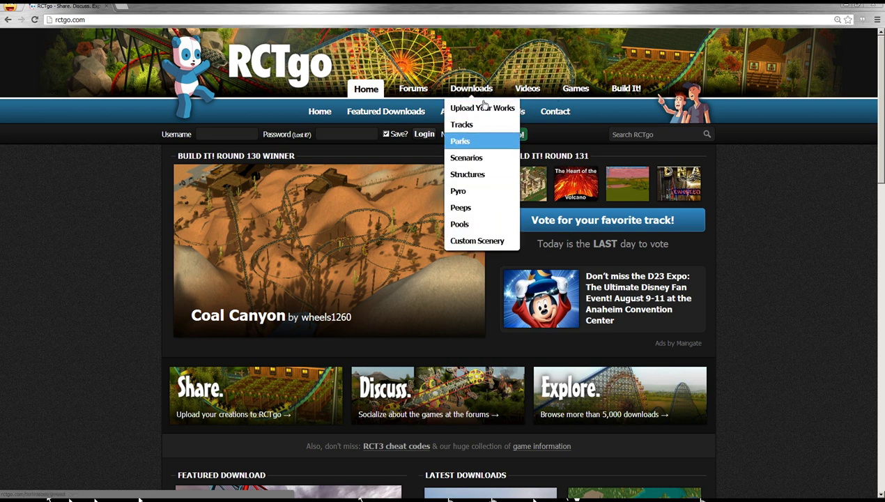
Go to Custom Scenery downloads and search for 'Ba' to find Baffies Stations.
click(476, 240)
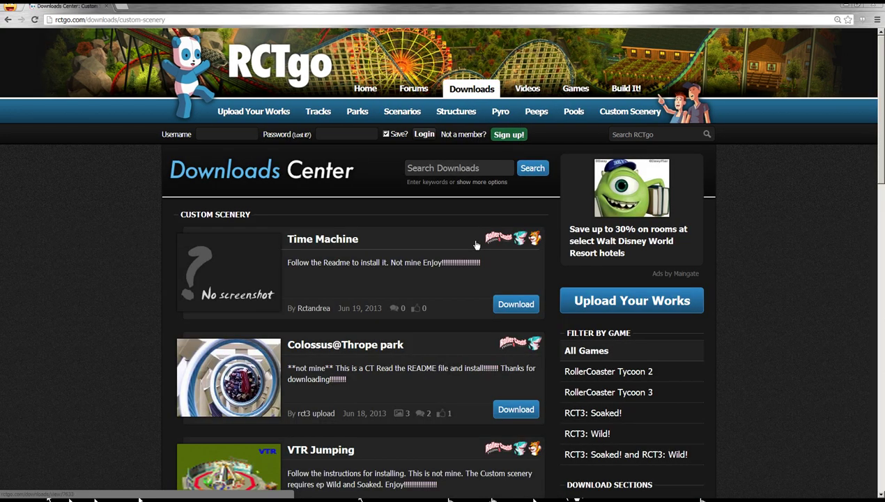
click(433, 168)
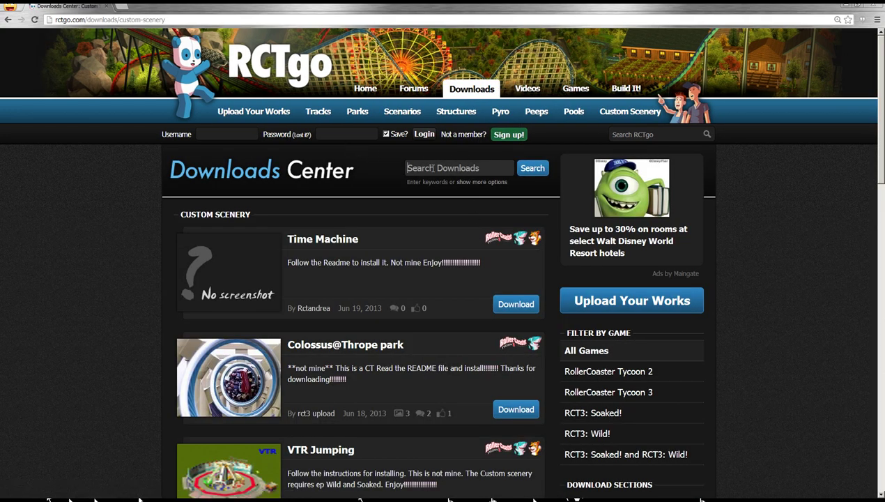
text(Baffies Stations)
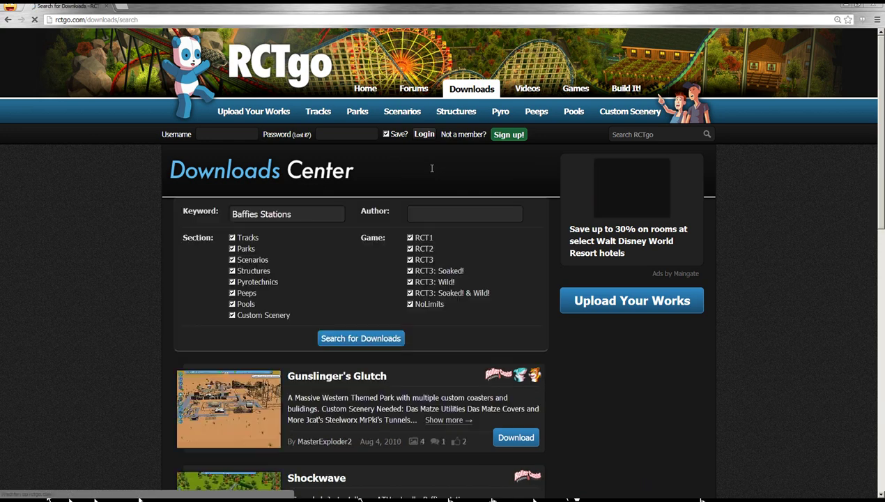
scroll(429, 168, down, 4)
scroll(427, 165, down, 3)
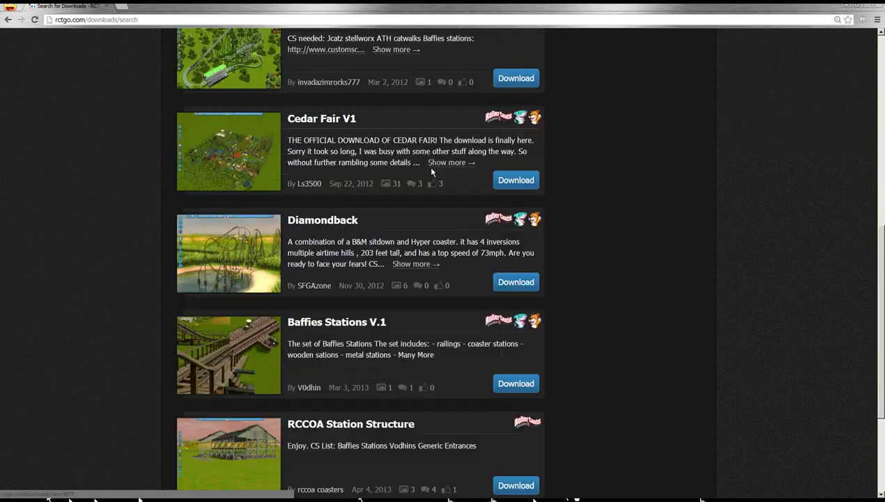
scroll(427, 165, up, 6)
scroll(425, 182, down, 5)
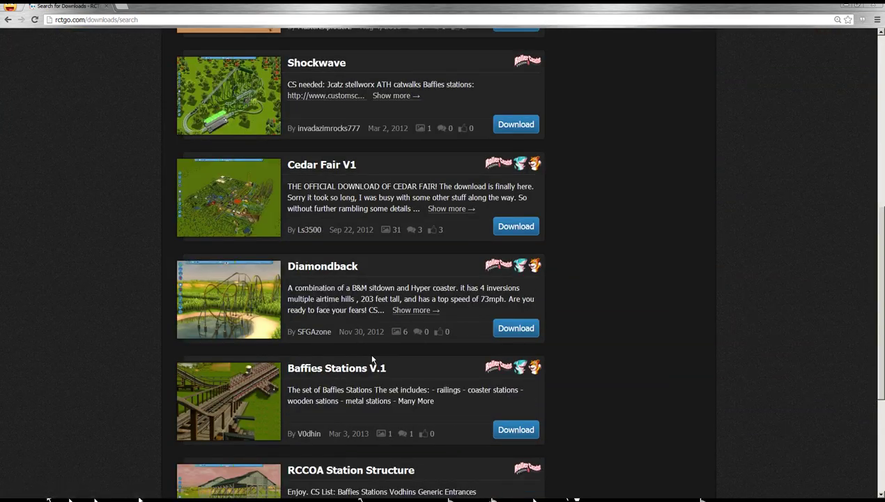
Open the Baffies Stations V.1 download page and look over its details.
click(352, 367)
scroll(404, 386, down, 4)
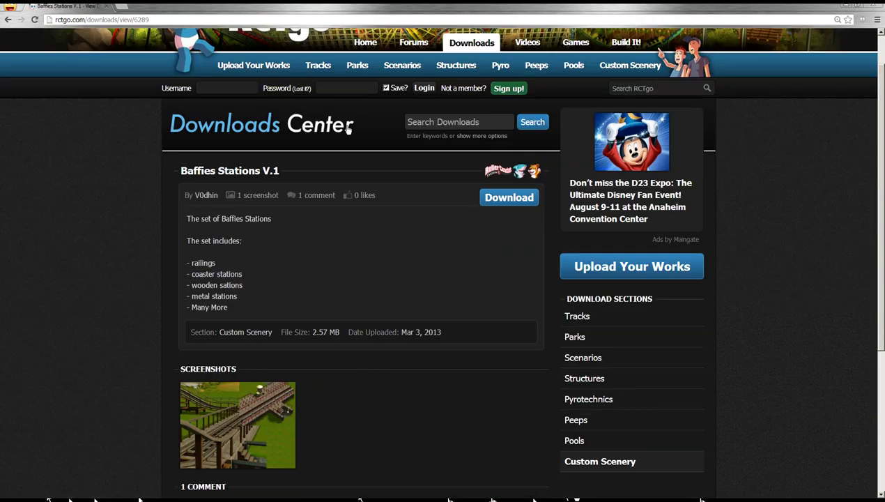
scroll(360, 199, up, 3)
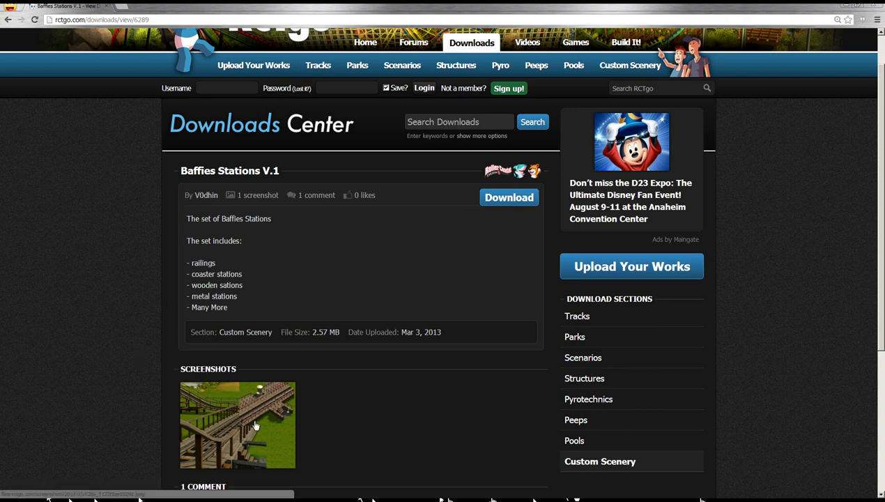
scroll(249, 411, down, 5)
scroll(425, 230, up, 5)
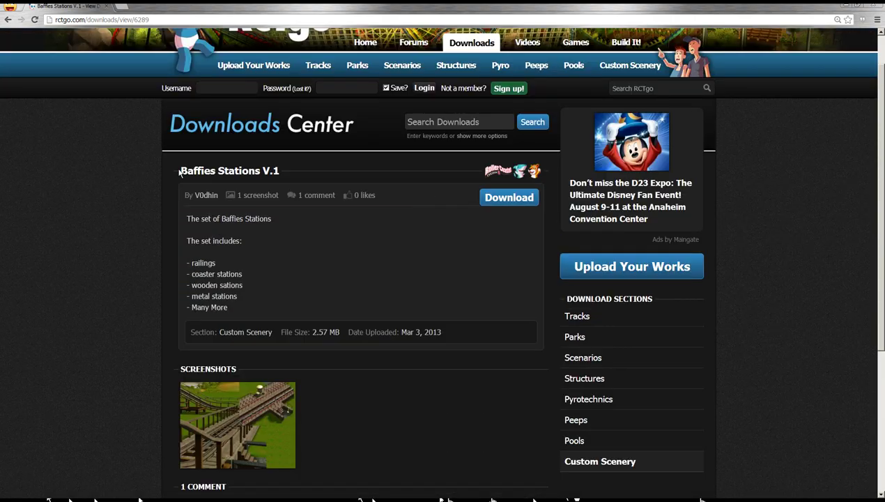
scroll(271, 252, down, 2)
scroll(271, 252, up, 3)
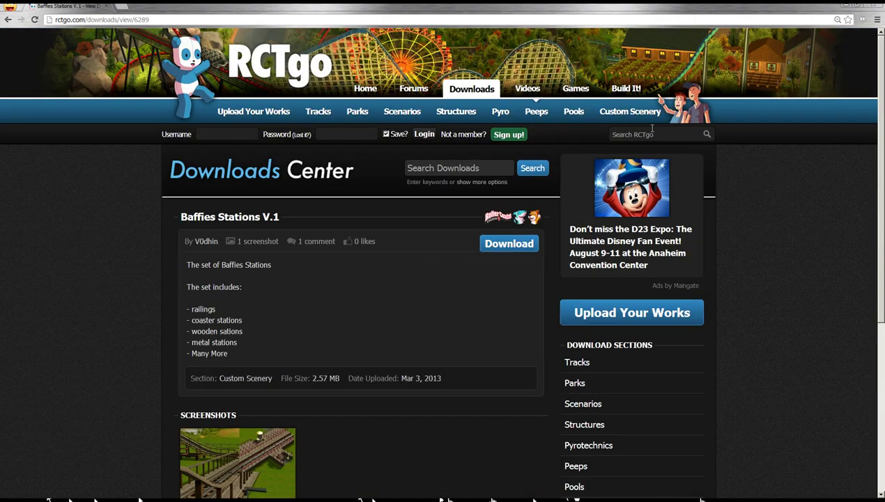
click(631, 119)
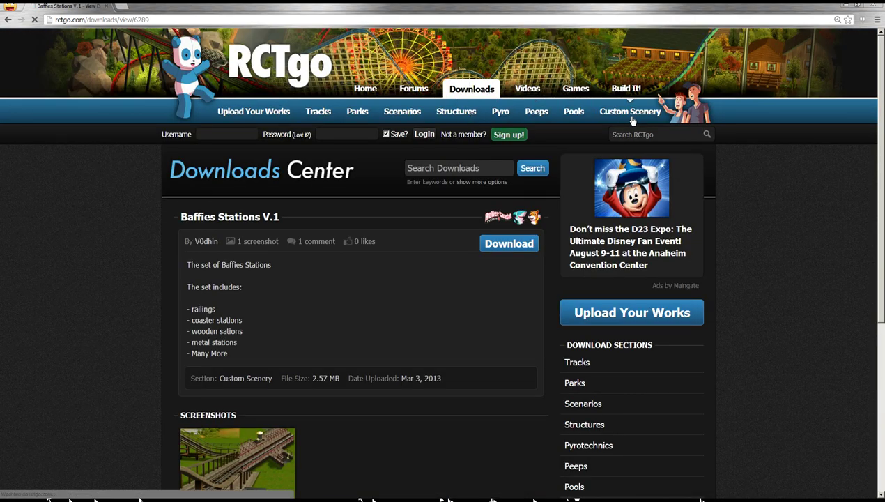
scroll(126, 265, down, 1)
scroll(340, 255, down, 3)
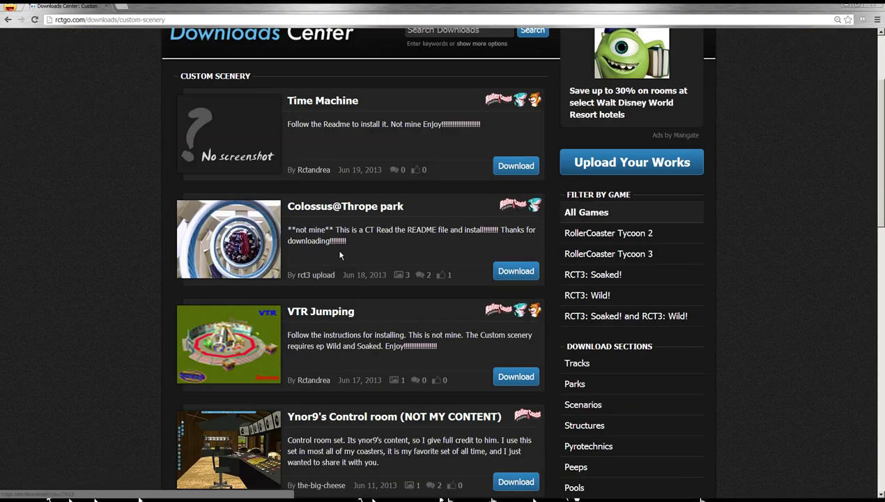
scroll(344, 288, down, 7)
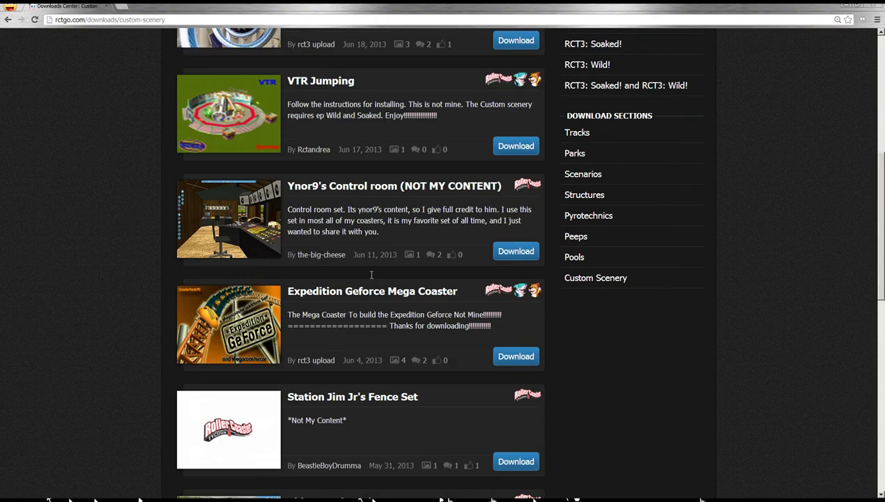
scroll(367, 298, up, 7)
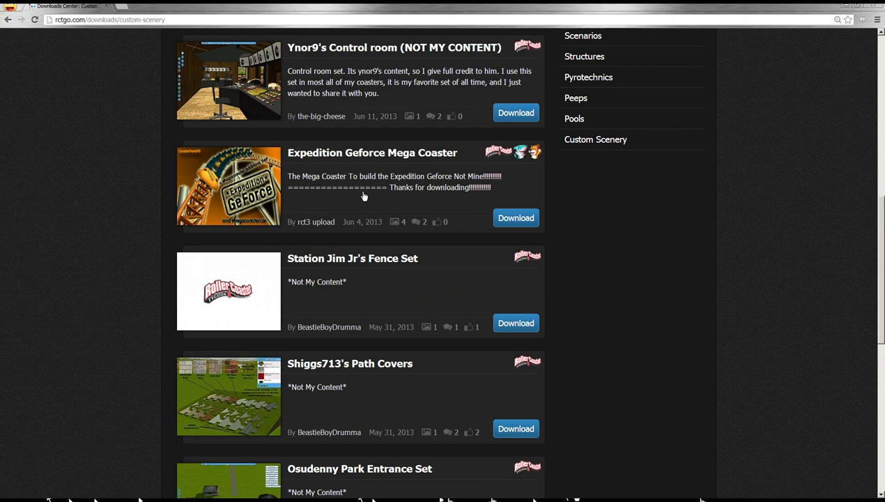
scroll(354, 173, up, 3)
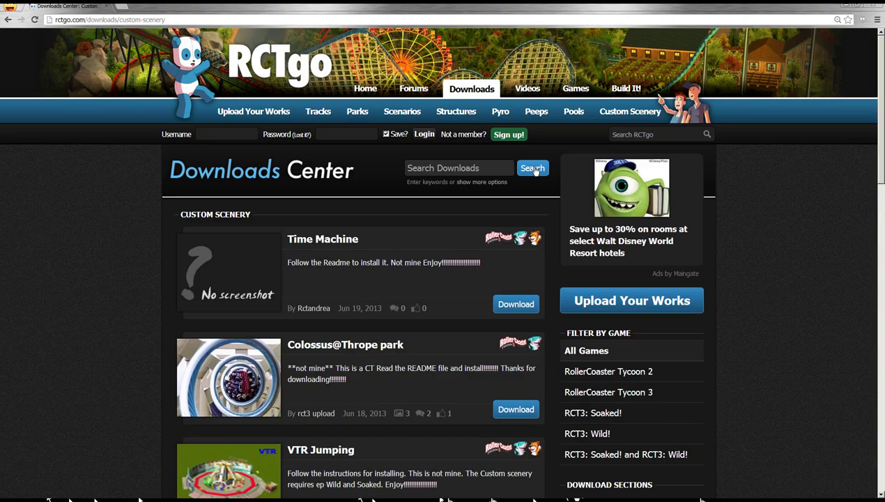
double_click(344, 304)
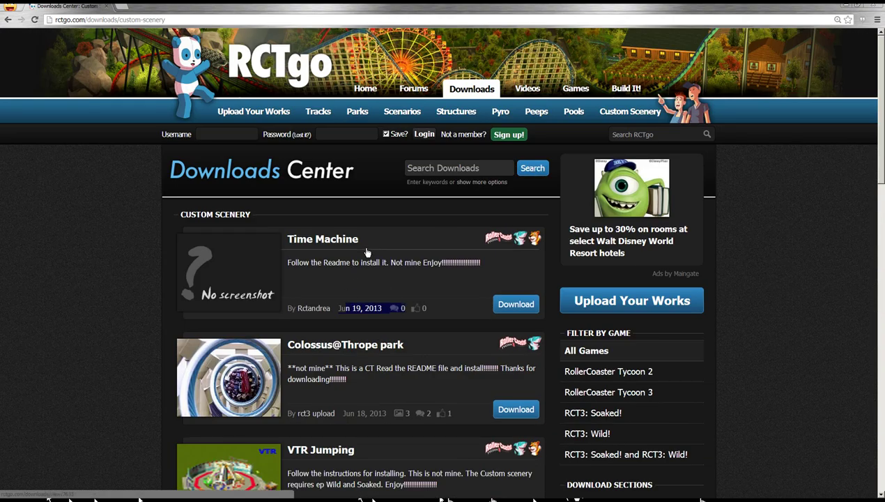
click(147, 312)
scroll(379, 148, down, 5)
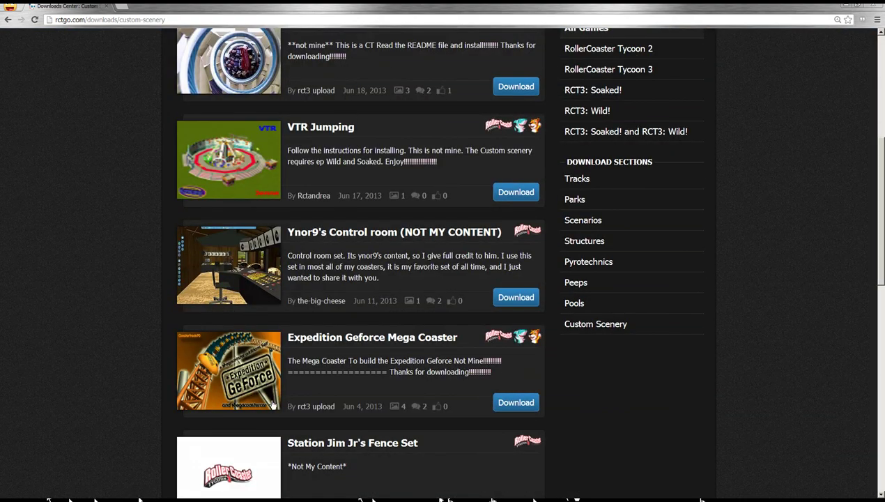
scroll(279, 422, down, 2)
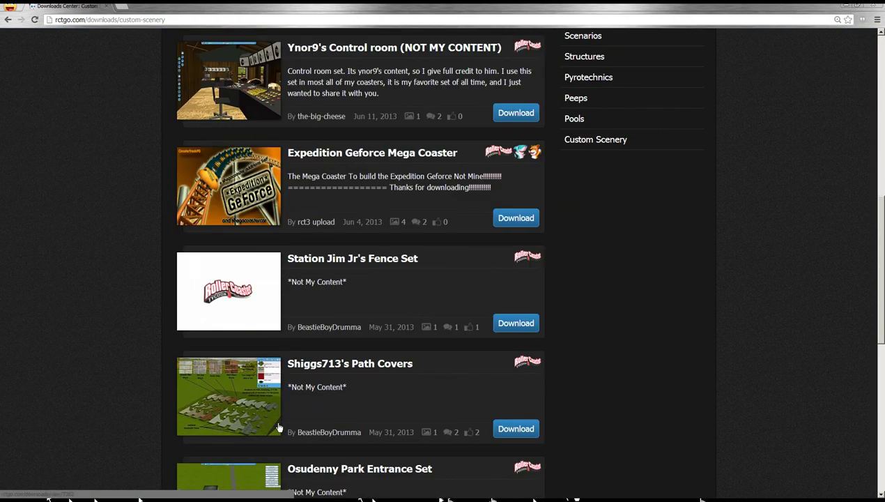
scroll(459, 277, up, 7)
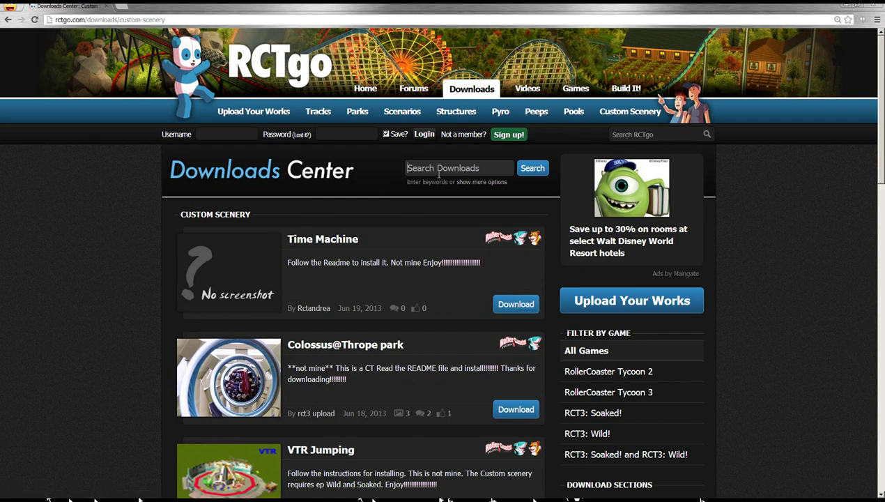
click(438, 170)
text(Baffies)
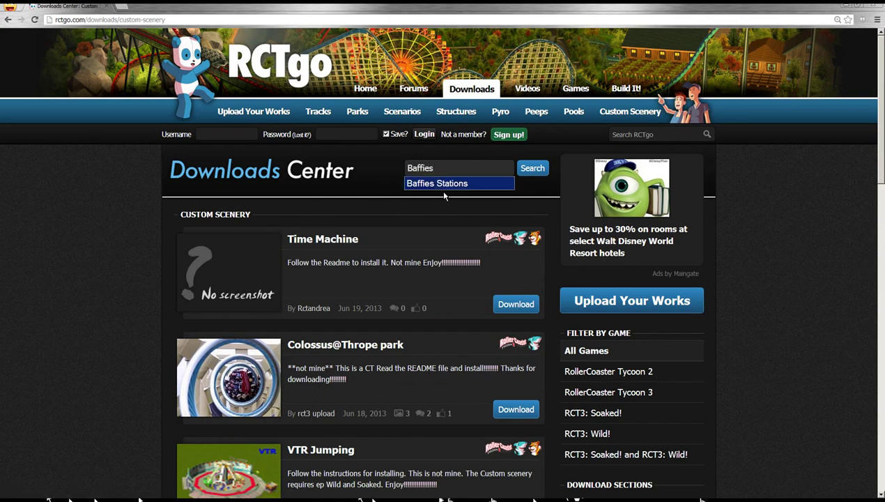
click(440, 184)
scroll(432, 208, down, 5)
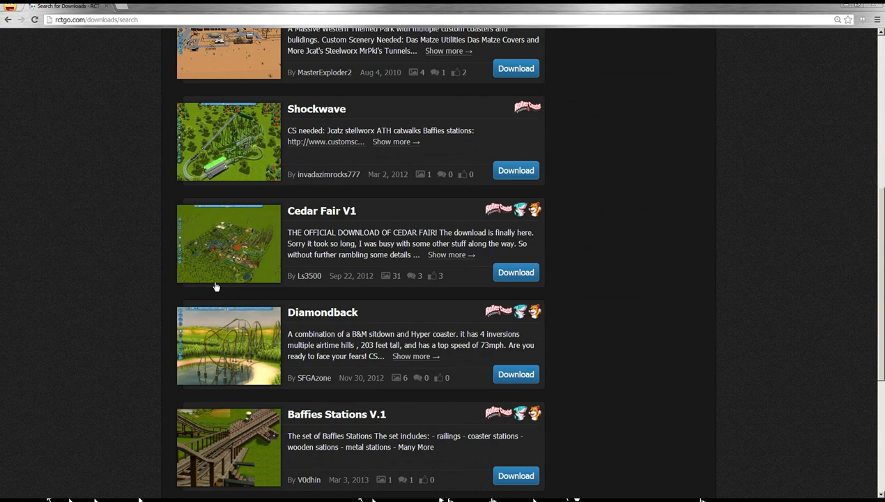
scroll(307, 284, down, 1)
Download the Baffies Stations V.1 zip and show it in its folder via 'Weergeven in map'.
click(310, 279)
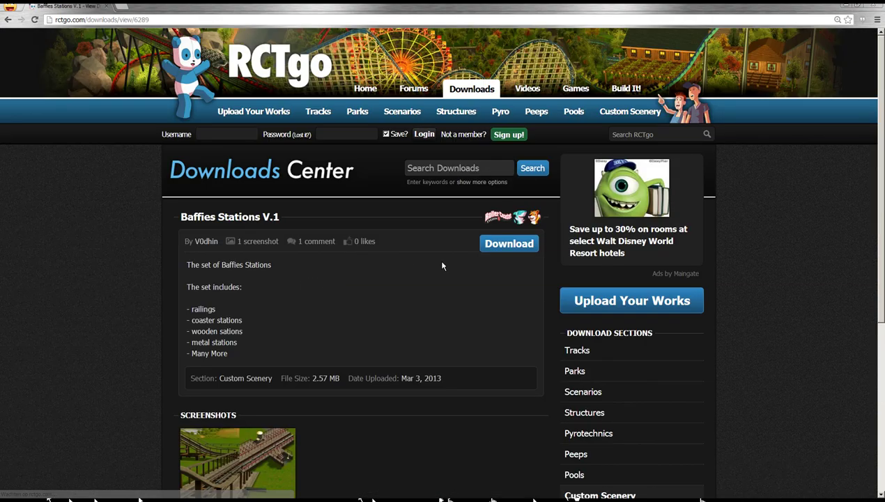
click(509, 243)
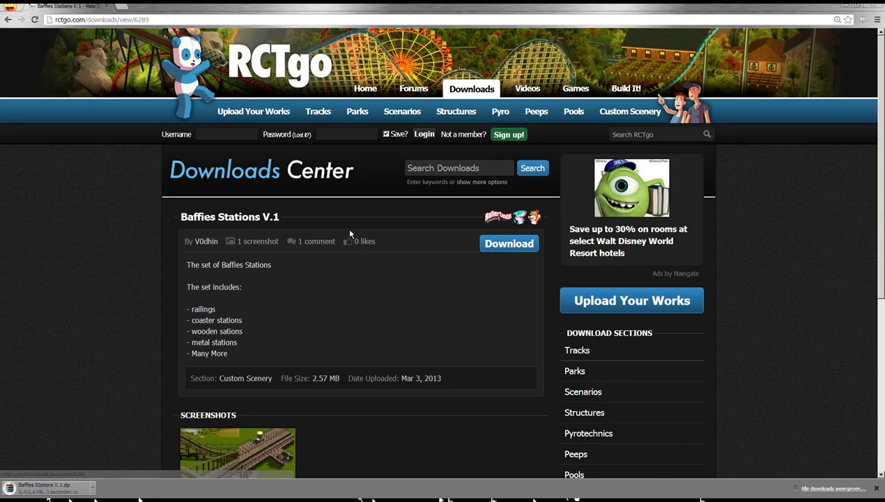
scroll(349, 233, down, 3)
scroll(296, 230, up, 3)
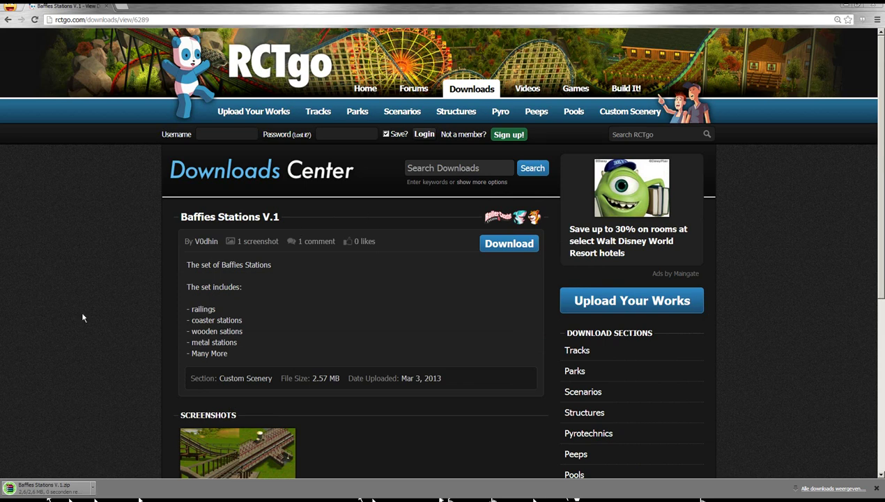
click(92, 486)
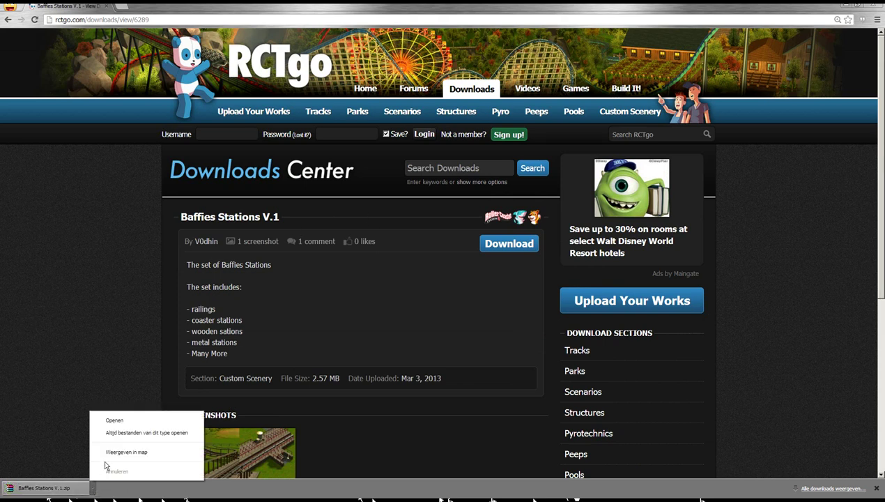
click(106, 458)
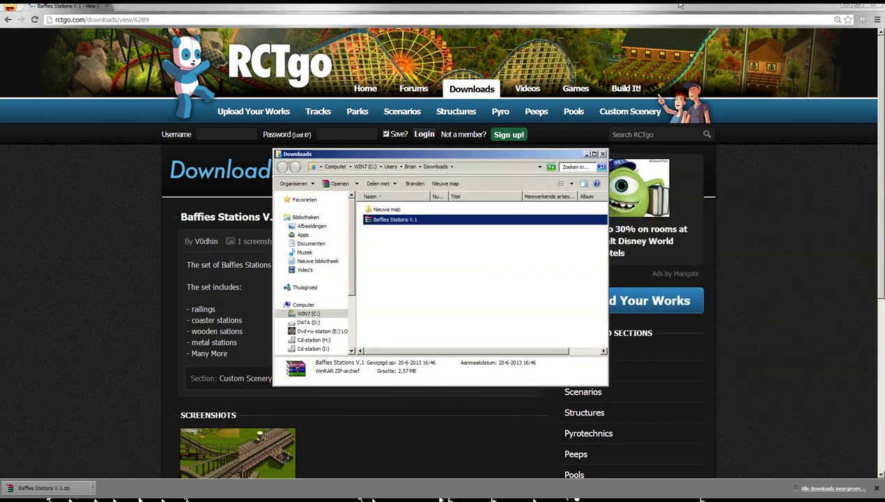
Copy the Baffies Stations V.1 zip to the desktop, extract it, and reposition the extracted folder.
click(846, 5)
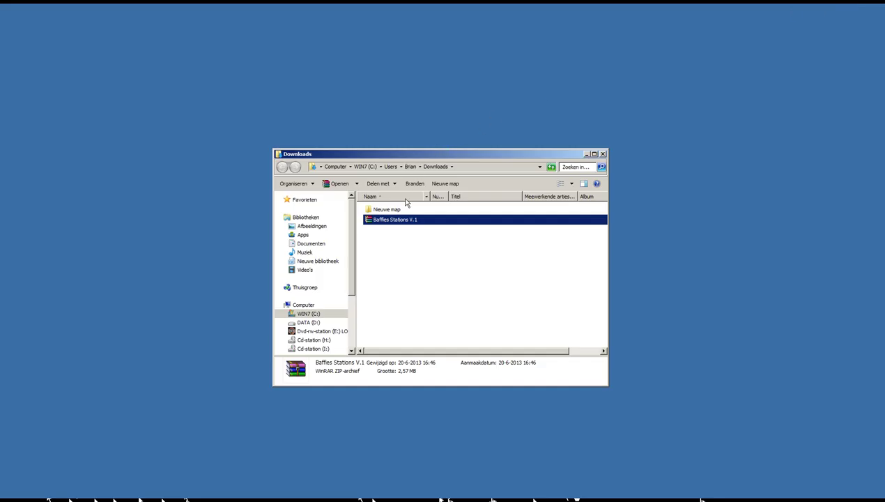
drag(397, 221, 151, 128)
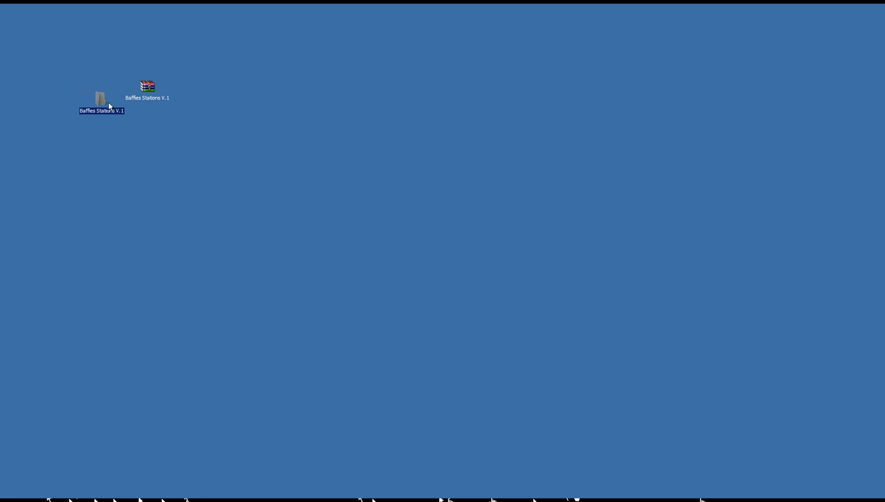
drag(101, 101, 341, 168)
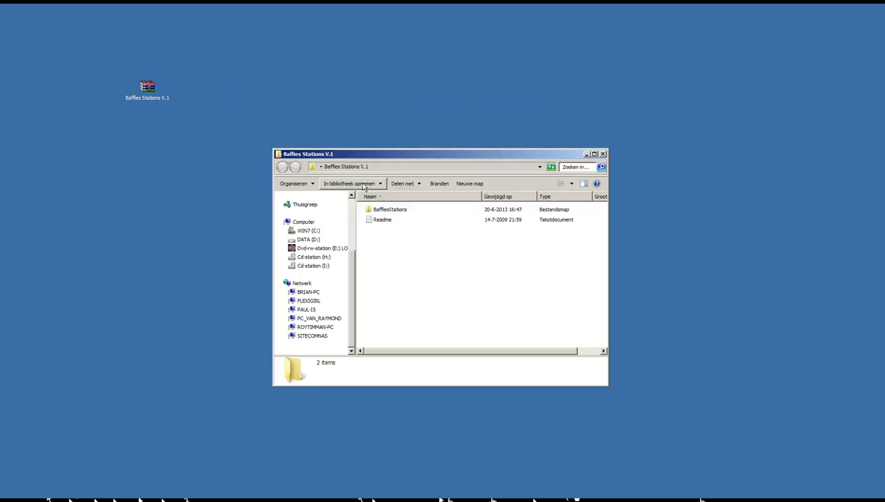
Read the Style\Themed install path in the Readme, close Notepad, and open BaffiesStations.
drag(387, 157, 239, 160)
double_click(236, 220)
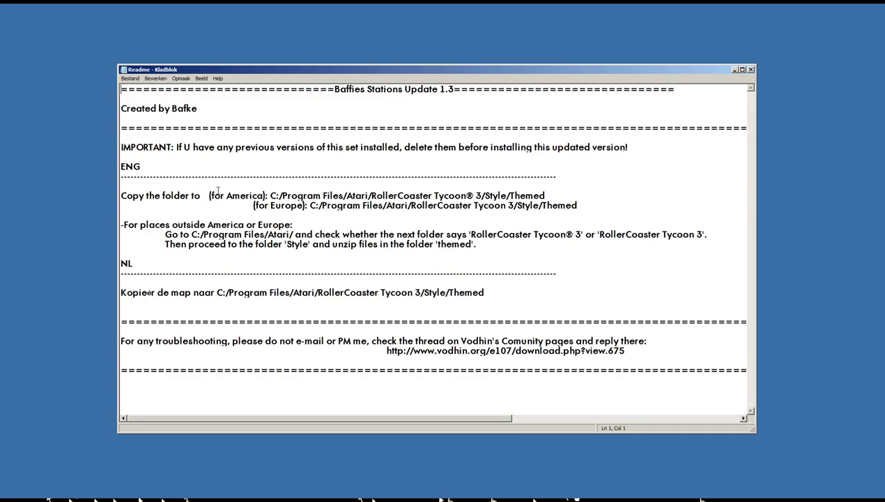
mouse_move(265, 195)
mouse_down()
mouse_move(120, 195)
mouse_move(550, 195)
mouse_up()
click(551, 195)
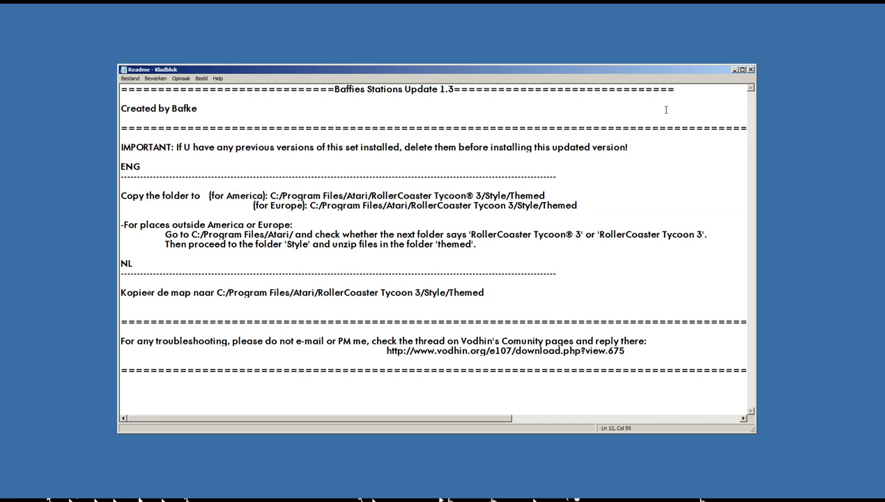
click(751, 70)
double_click(270, 210)
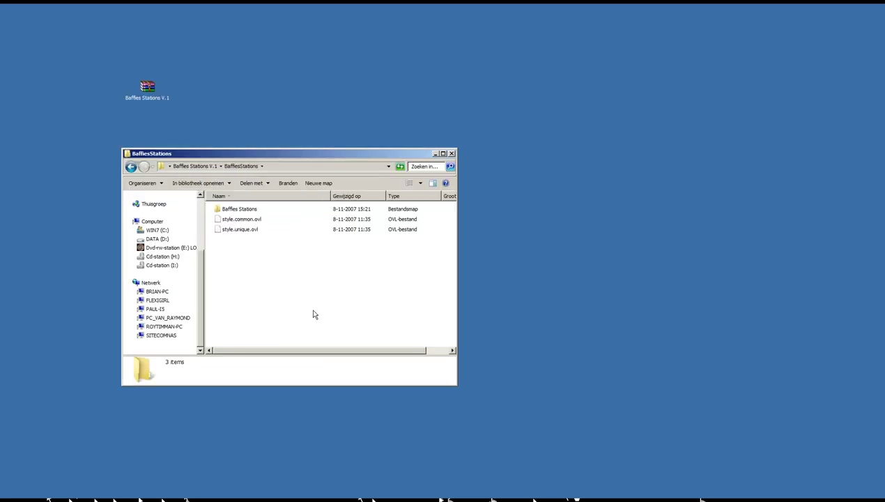
Inspect the station .ovl files in the Baffies Stations subfolder, then return to Baffies Stations V.1.
click(239, 219)
double_click(236, 209)
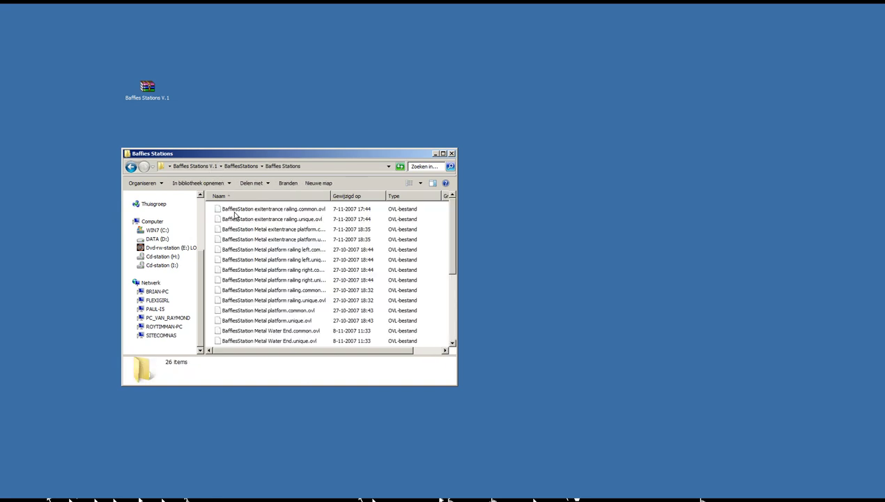
click(335, 249)
scroll(335, 251, down, 4)
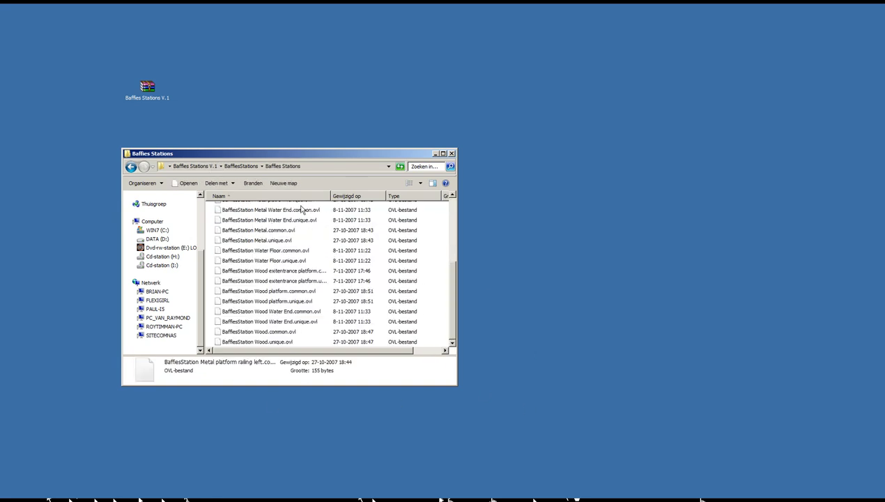
click(301, 301)
scroll(258, 251, up, 4)
click(275, 219)
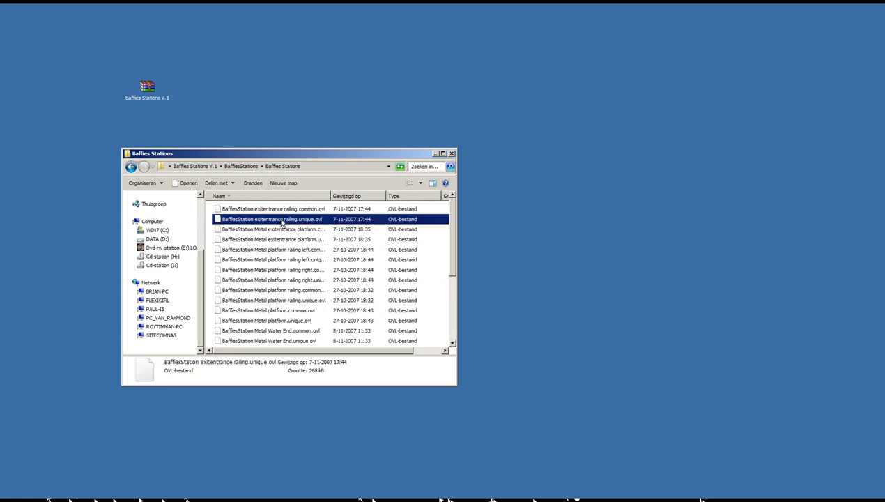
click(245, 167)
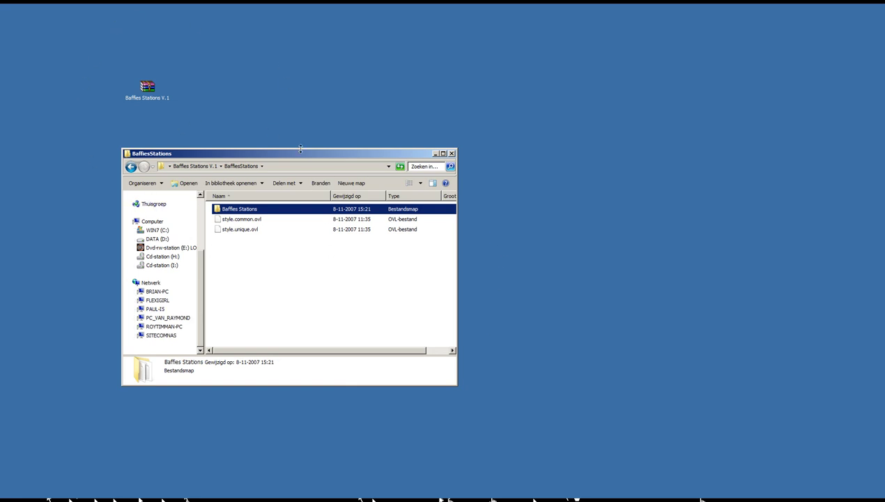
click(202, 166)
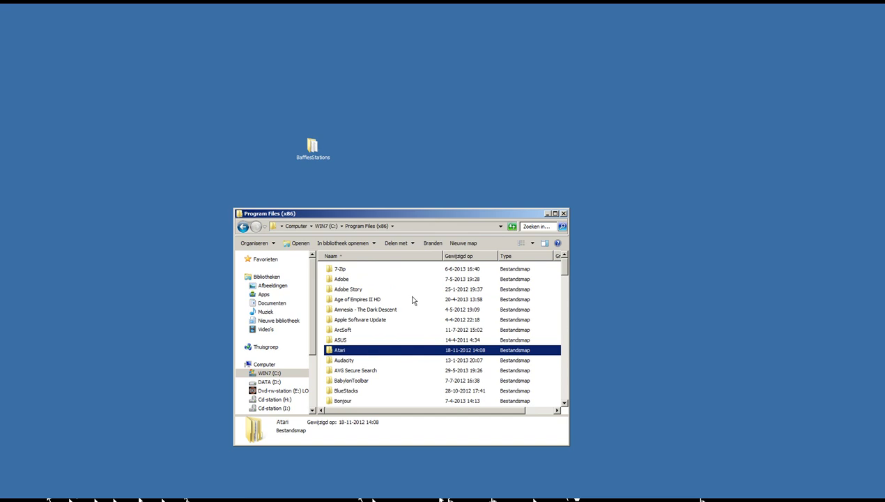
Navigate to Atari\RollerCoaster Tycoon 3 Platinum\Style\Themed in Program Files (x86).
double_click(370, 350)
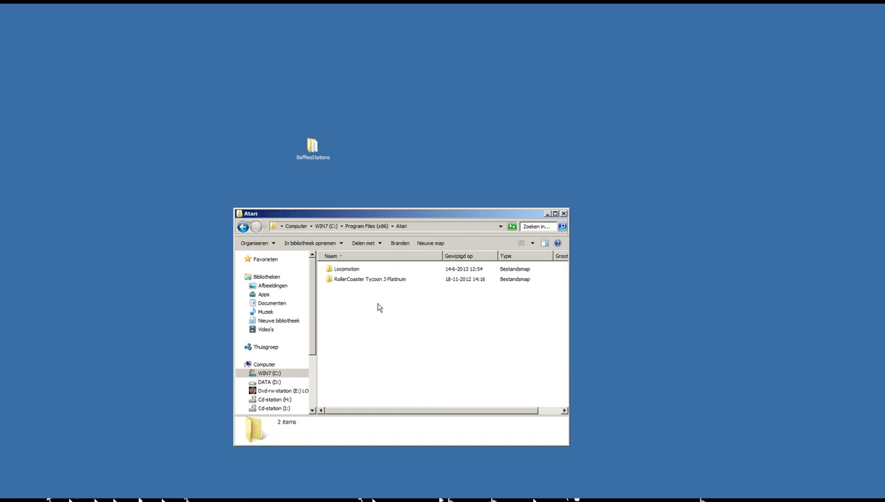
double_click(445, 280)
scroll(403, 310, down, 10)
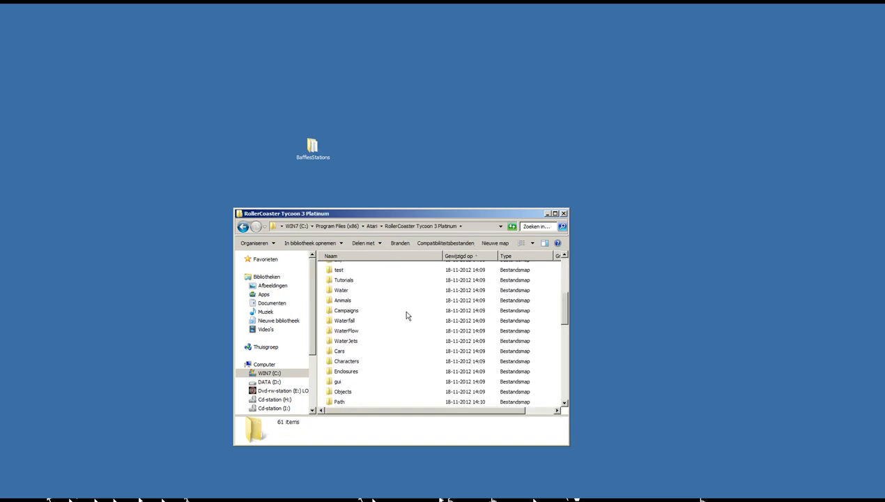
double_click(363, 312)
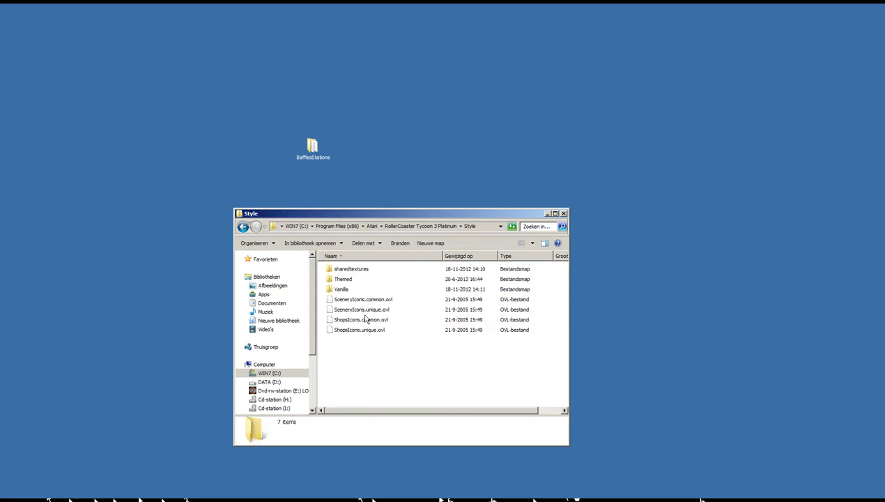
click(360, 281)
double_click(360, 283)
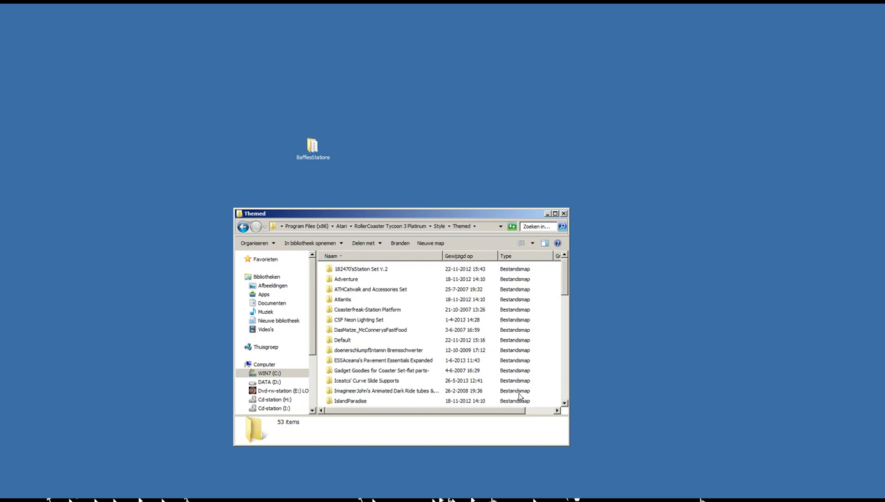
Move BaffiesStations from the desktop into Themed with admin approval, then open it.
mouse_move(565, 269)
mouse_down()
mouse_move(564, 359)
mouse_move(509, 209)
mouse_move(467, 136)
mouse_up()
click(314, 142)
mouse_move(313, 140)
mouse_down()
mouse_move(405, 207)
mouse_move(390, 195)
mouse_move(404, 253)
mouse_up()
click(433, 294)
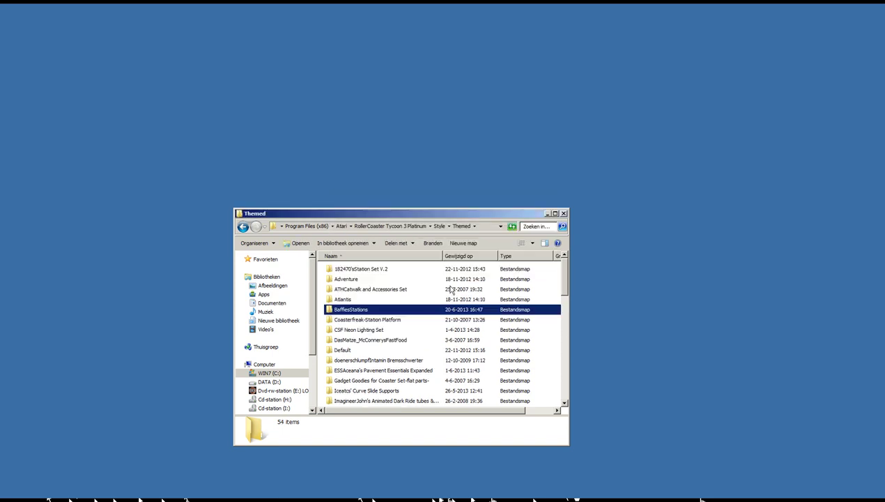
double_click(399, 313)
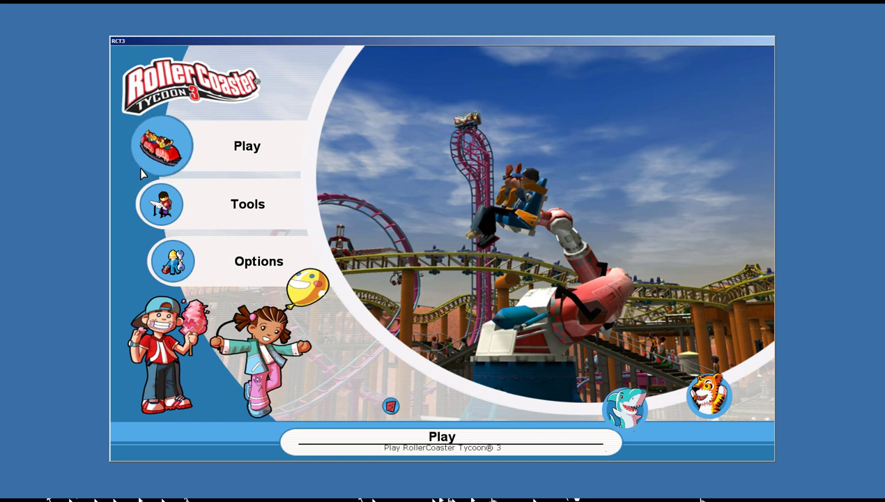
Start a Sandbox game, cancelling the CinePlayer decoder installer and dismissing its error.
click(163, 147)
click(165, 258)
click(168, 149)
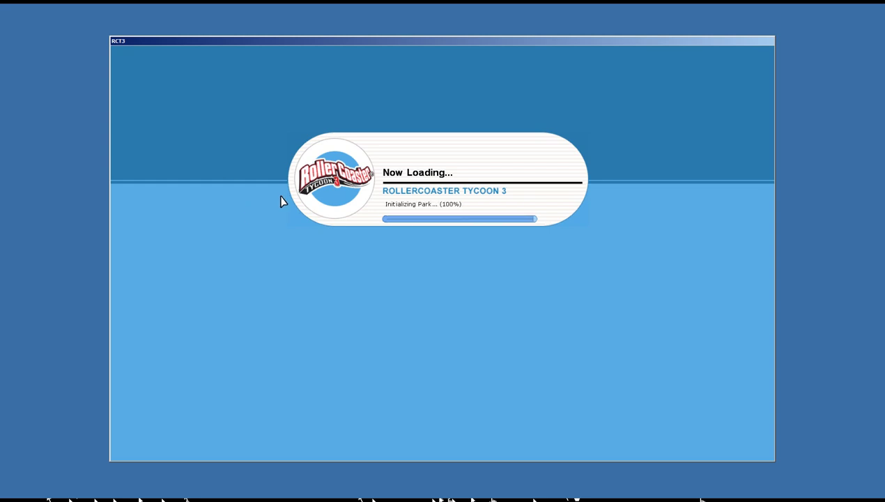
click(507, 234)
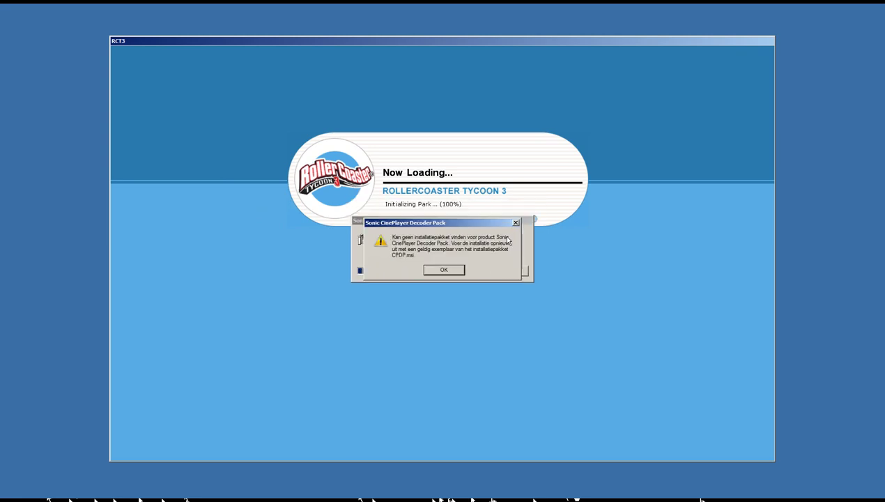
click(453, 271)
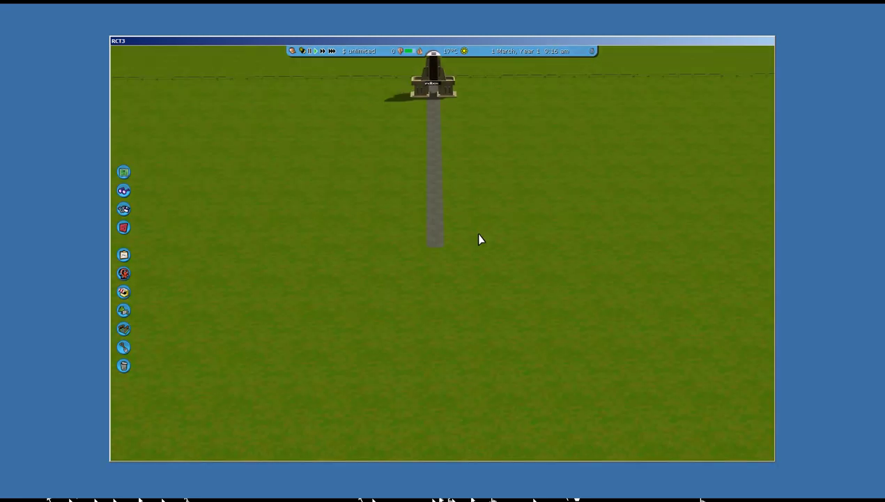
Check the park entrance info, then browse the tree, fence and wall scenery categories.
click(447, 91)
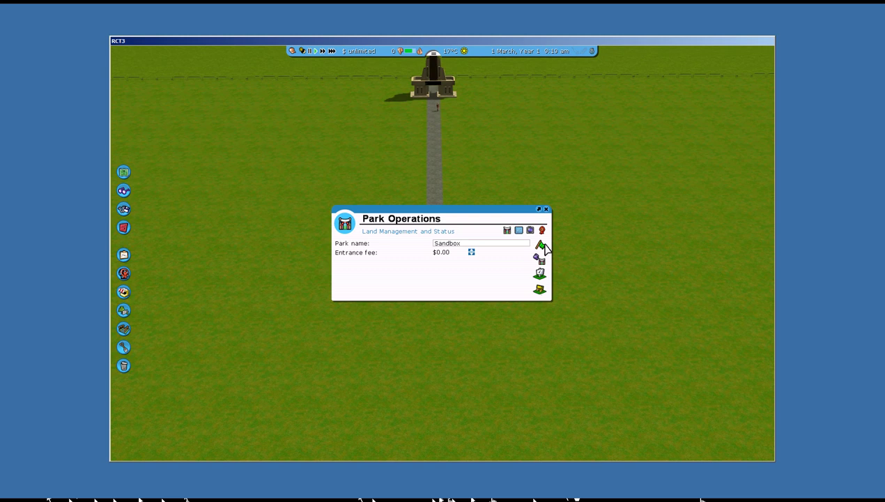
click(547, 209)
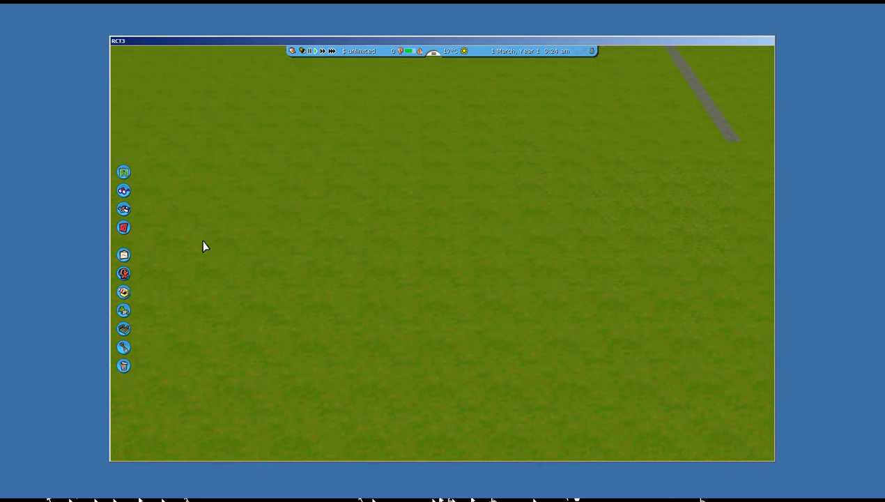
click(130, 310)
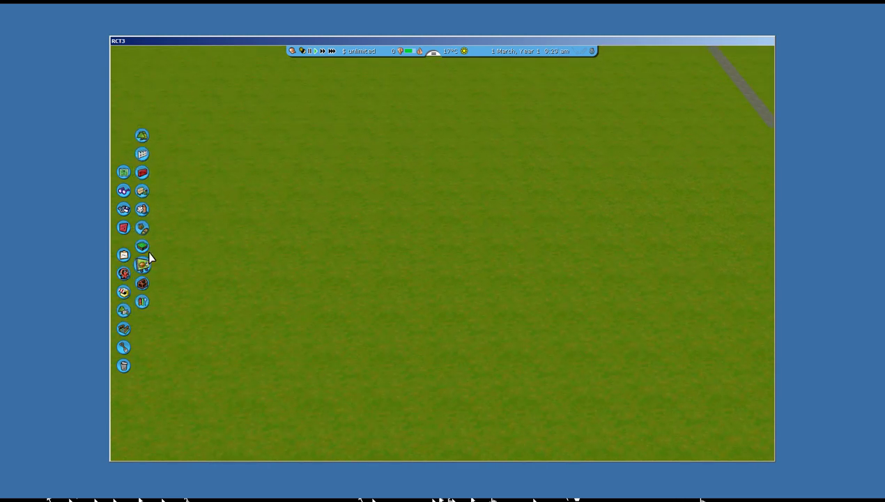
click(143, 137)
click(142, 137)
click(142, 137)
click(143, 136)
click(141, 154)
click(143, 152)
click(142, 173)
click(142, 173)
Browse path-edge scenery, then expand Animated Ride Event Doors and select the Bookcase piece.
click(142, 191)
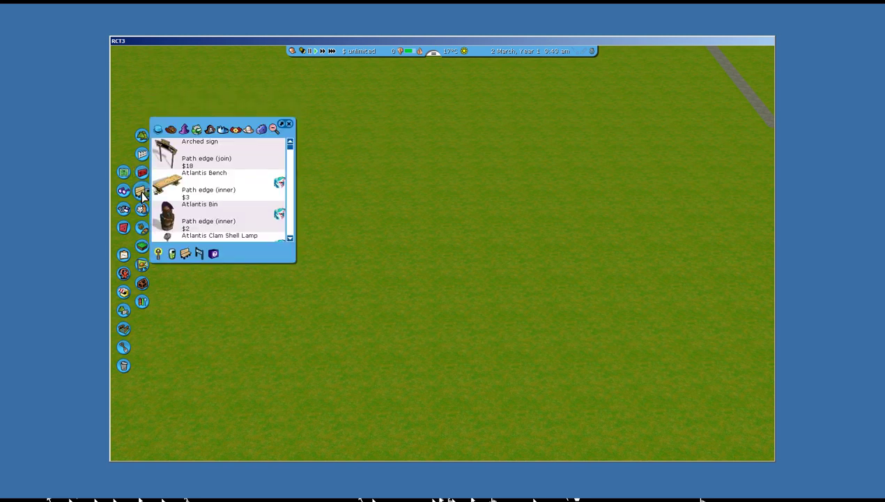
click(142, 209)
click(284, 227)
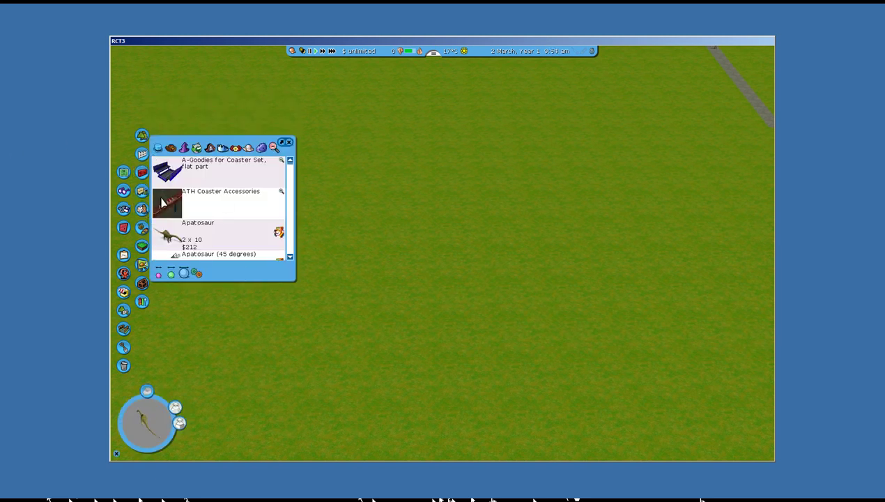
click(143, 209)
click(142, 227)
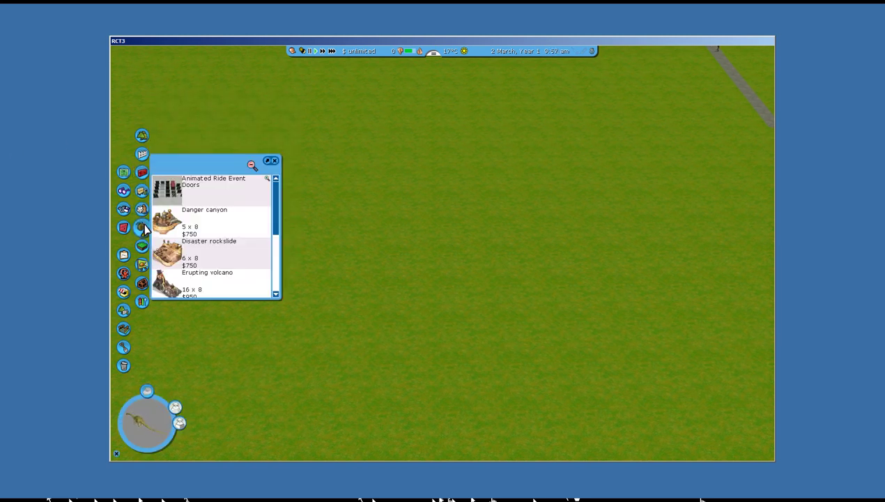
click(196, 192)
click(197, 222)
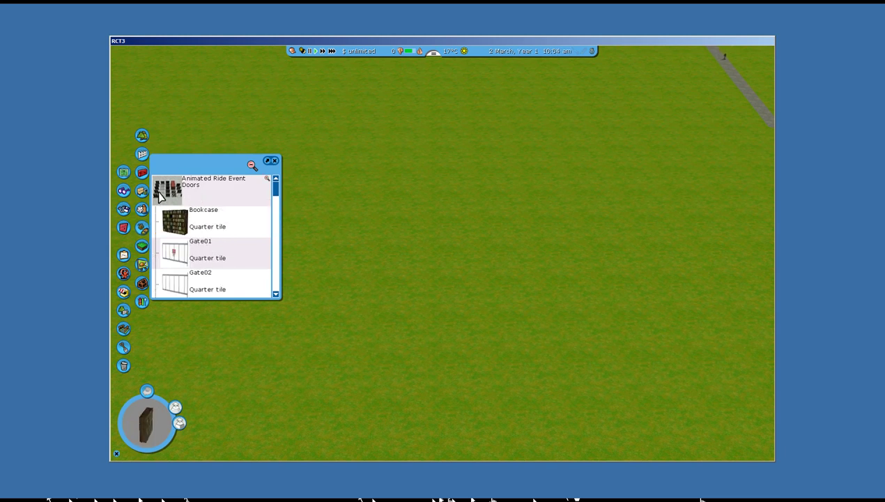
Close the scenery list and bring up the fireworks show panel from the extra park tools.
click(140, 213)
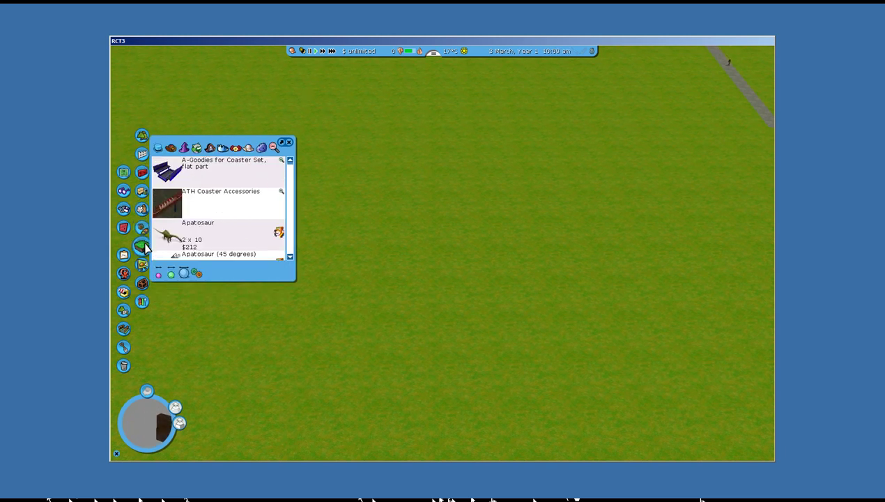
click(142, 247)
click(142, 280)
click(142, 282)
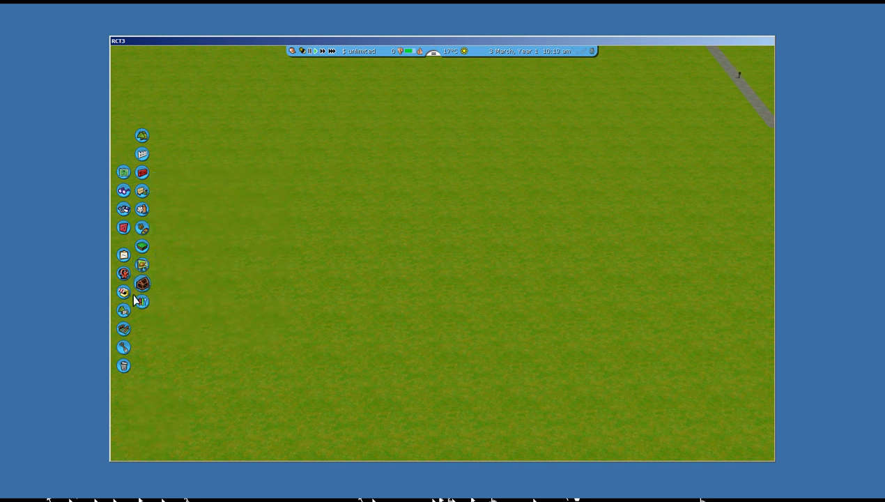
click(142, 301)
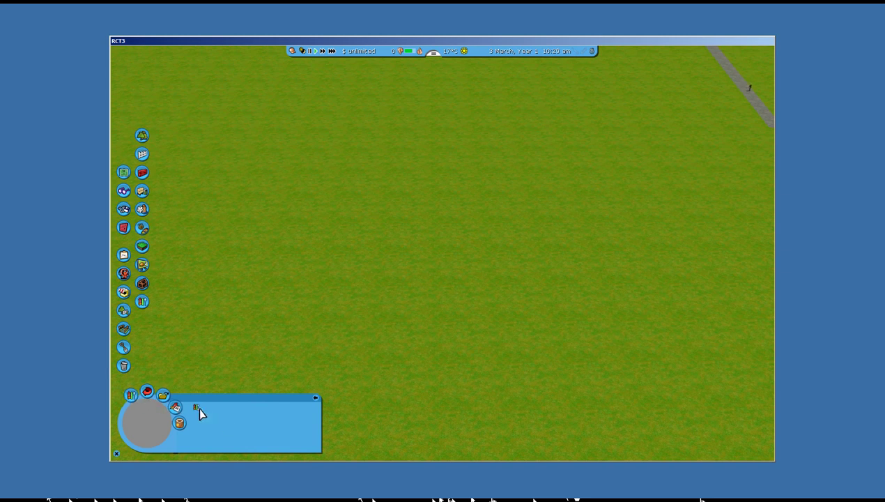
Expand the MixMaster Display timeline and preview the 12 inch shell firework without adding it.
click(197, 407)
key(Up)
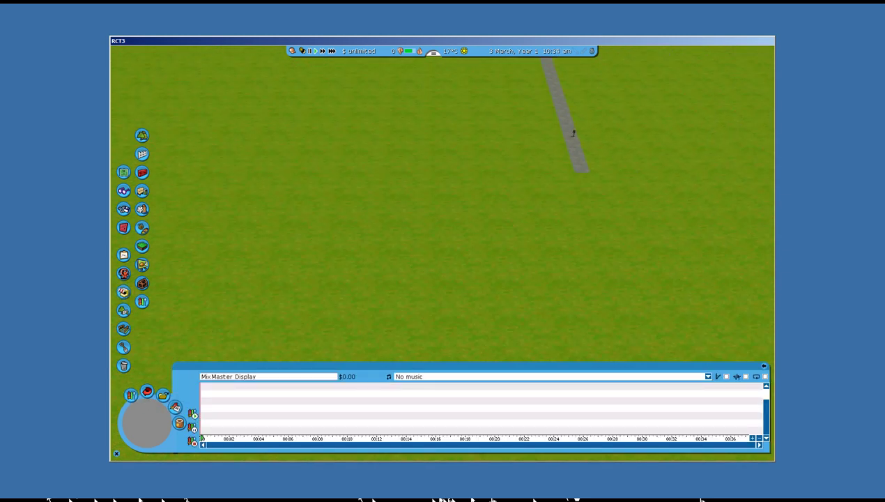
click(313, 400)
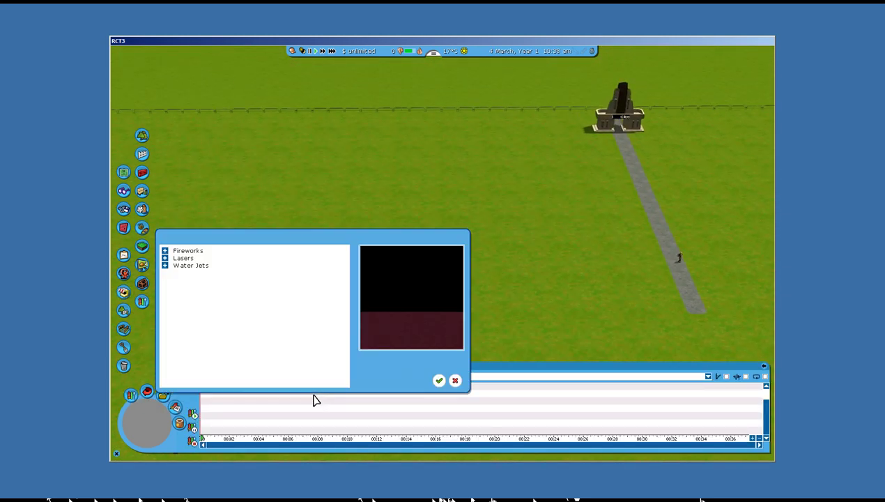
click(165, 250)
click(191, 261)
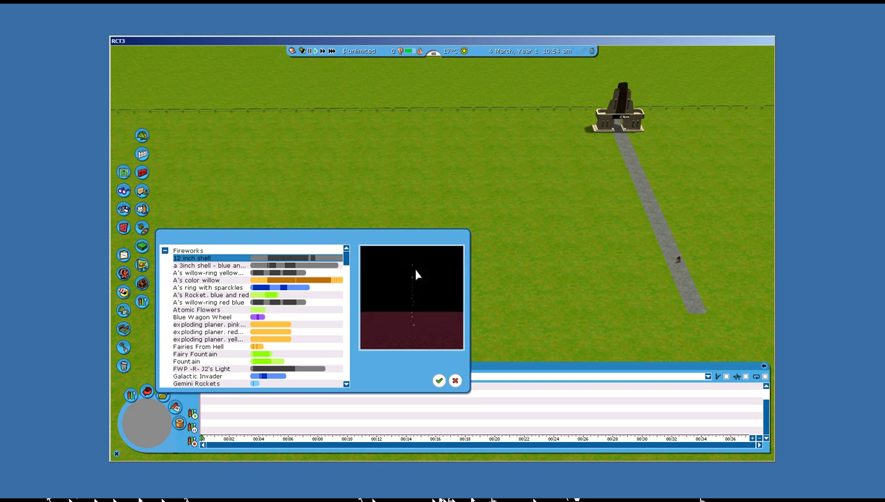
click(455, 382)
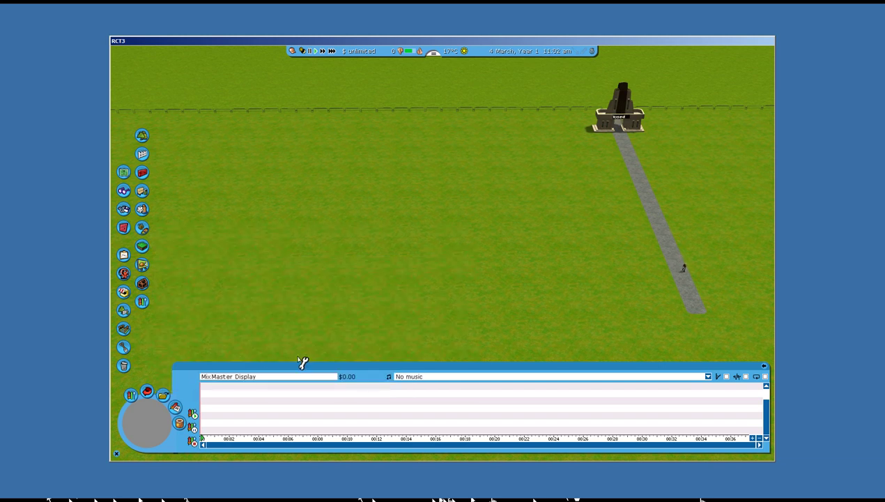
Close the MixMaster timeline and select Station Metal from the Baffies Stations walls set.
click(117, 456)
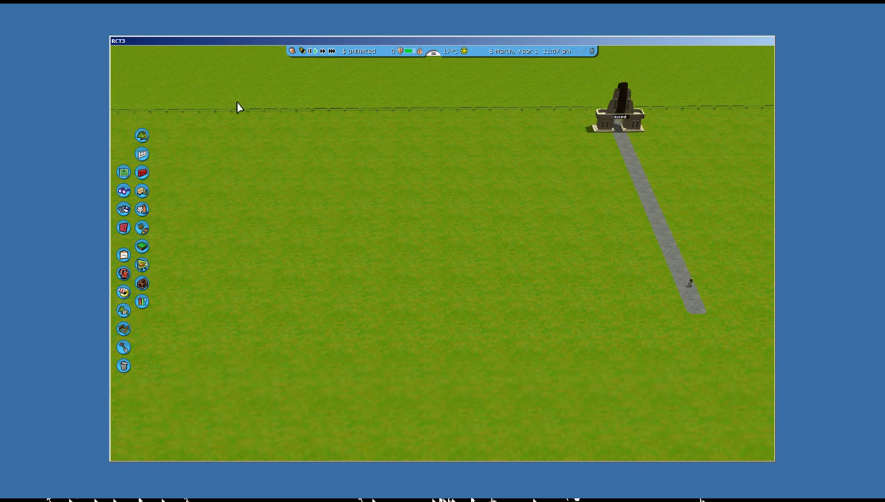
click(148, 178)
scroll(221, 182, down, 5)
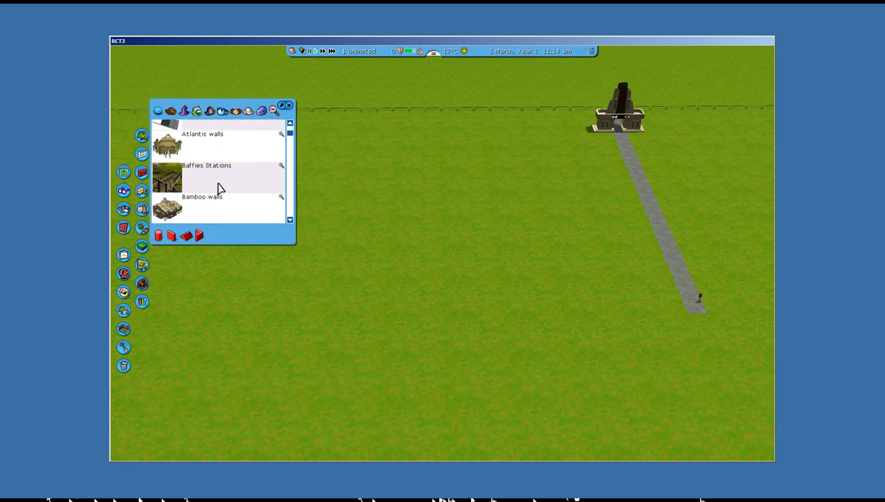
click(195, 175)
click(191, 145)
scroll(518, 365, up, 3)
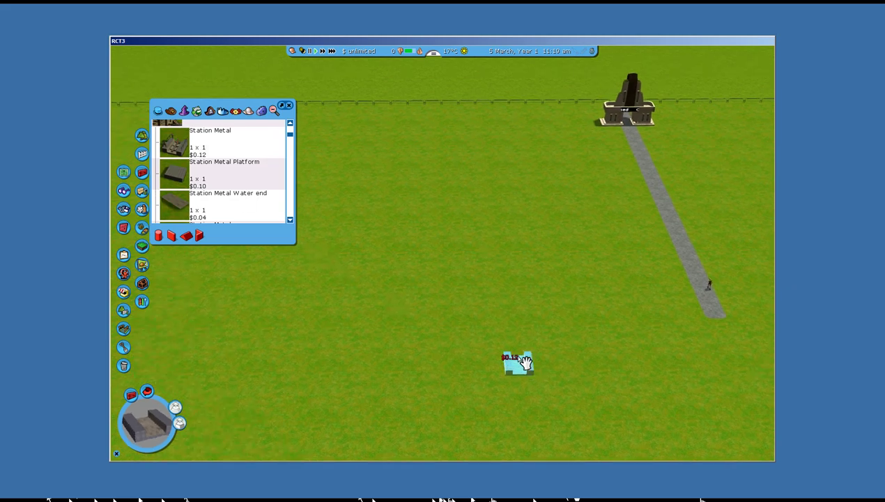
Place three Station Metal pieces in a row on the grass, inspect them, and close the scenery window.
click(467, 256)
click(428, 280)
click(393, 267)
scroll(612, 199, up, 5)
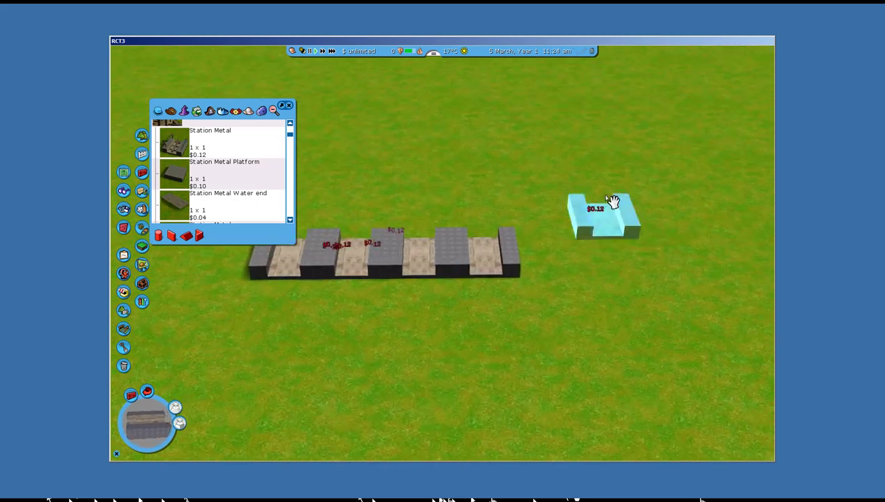
key(ctrl+Down)
key(ctrl+Down)
key(ctrl+Down)
key(ctrl+Left)
key(ctrl+Left)
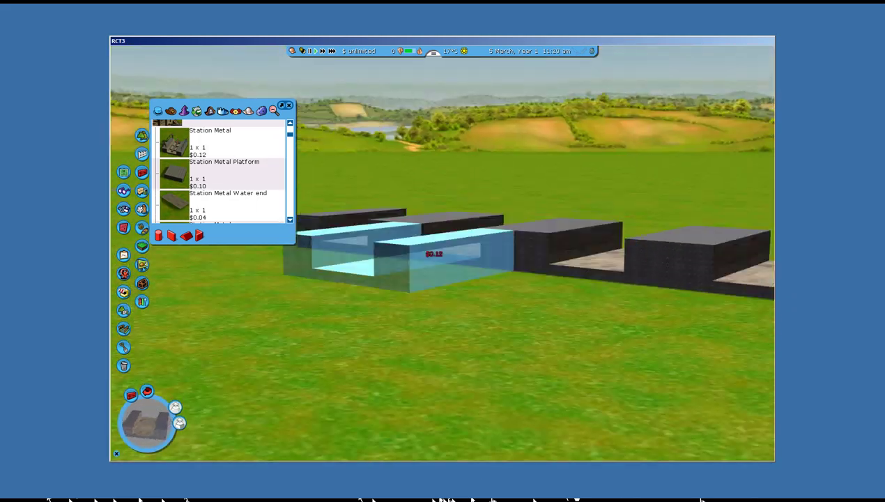
key(ctrl+Up)
key(ctrl+Up)
key(ctrl+Up)
key(Down)
key(Down)
key(Right)
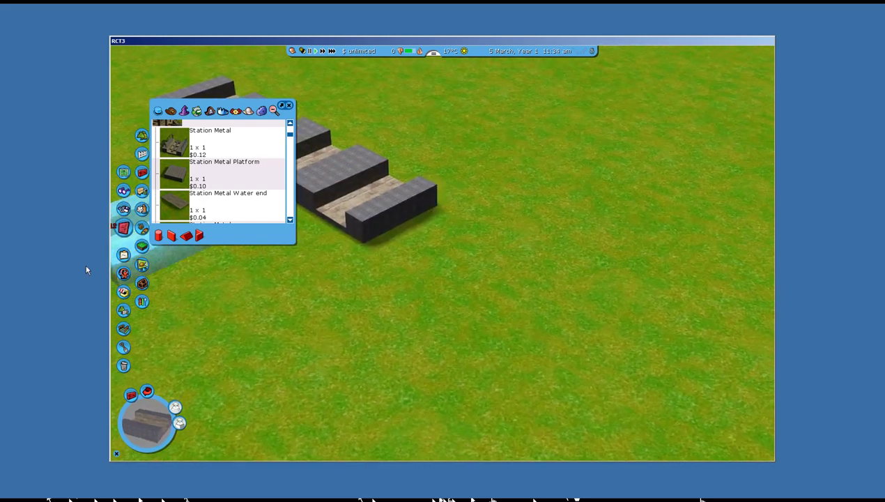
key(Escape)
key(ctrl+Left)
key(ctrl+Left)
key(ctrl+Down)
key(Up)
key(Up)
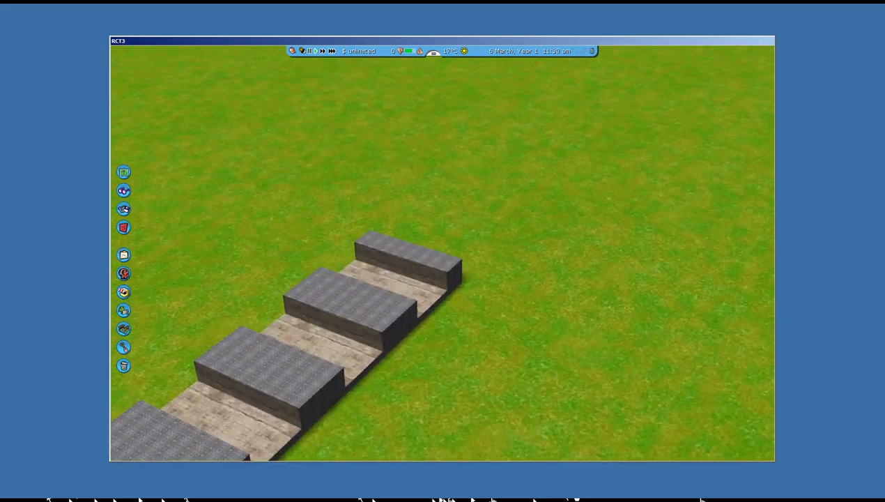
key(ctrl+Up)
key(Right)
scroll(213, 225, down, 2)
key(Right)
key(Right)
key(Right)
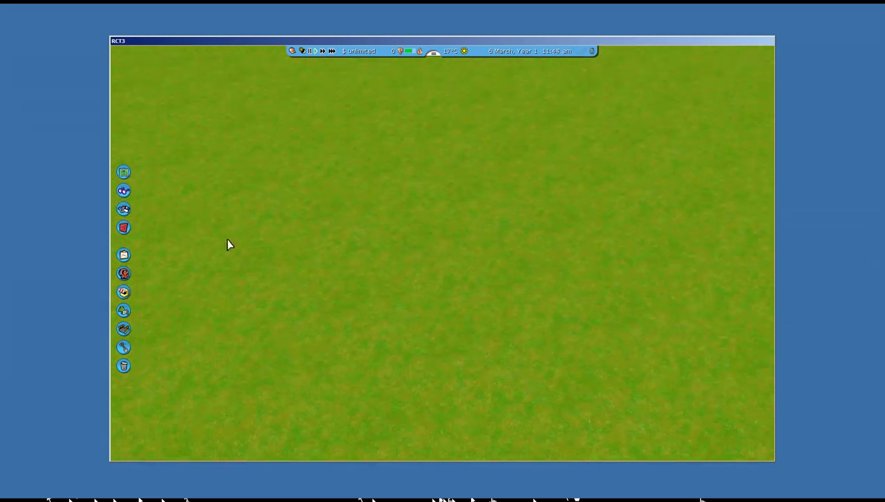
key(Left)
key(Left)
key(Left)
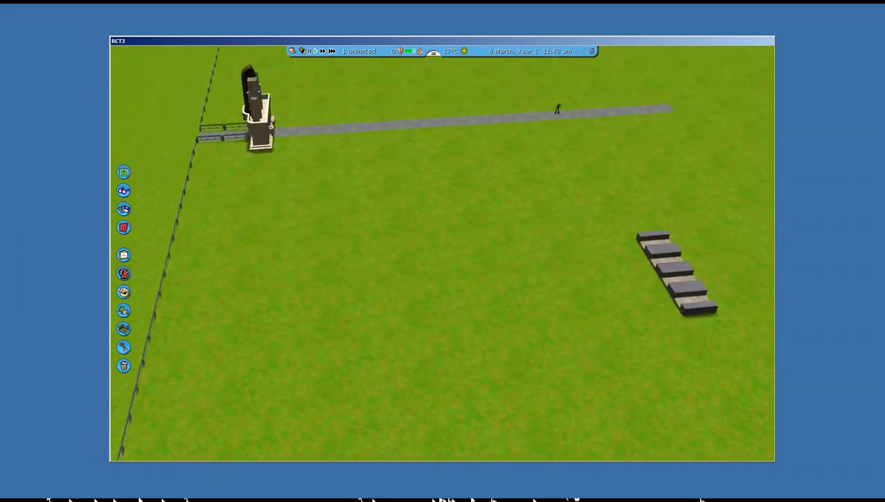
key(ctrl+Right)
key(Up)
key(Up)
key(ctrl+Left)
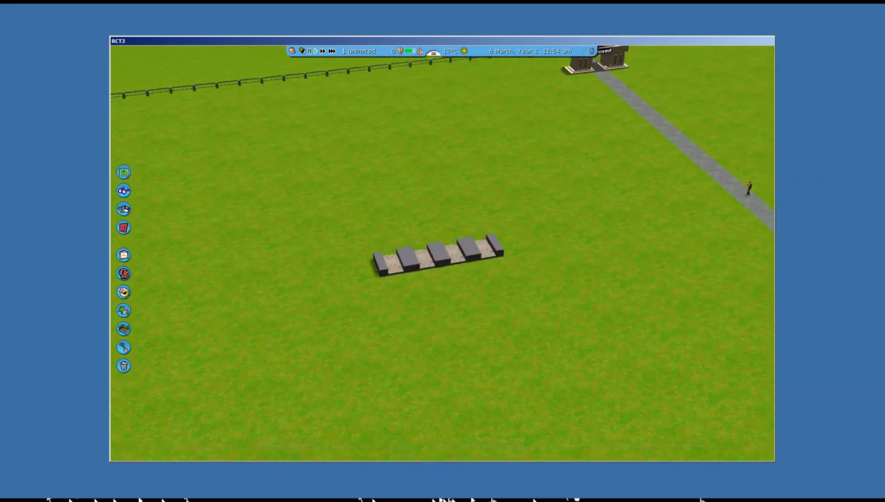
scroll(421, 276, down, 2)
key(ctrl+Left)
key(ctrl+Left)
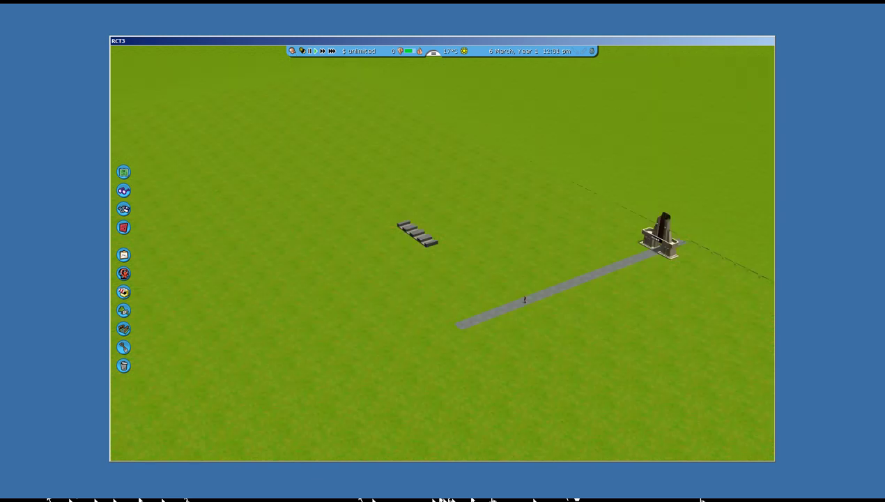
key(ctrl+Left)
key(ctrl+Left)
scroll(606, 265, up, 3)
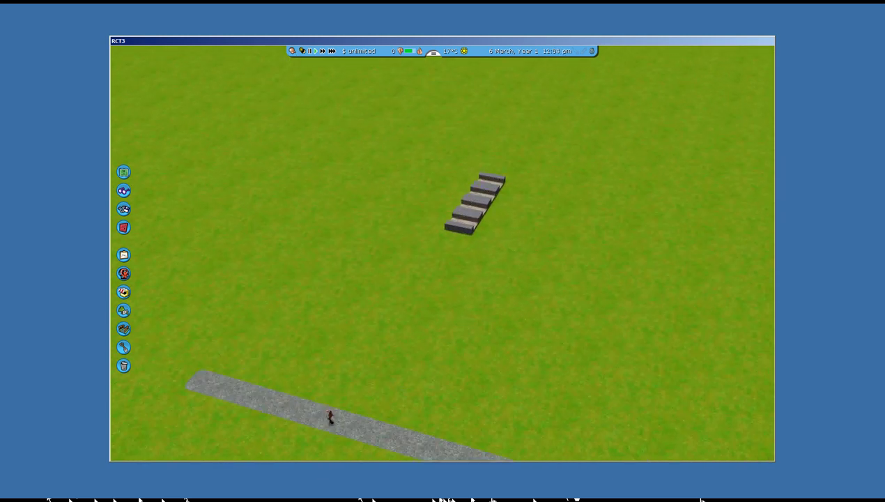
key(ctrl+Left)
key(ctrl+Left)
key(ctrl+Left)
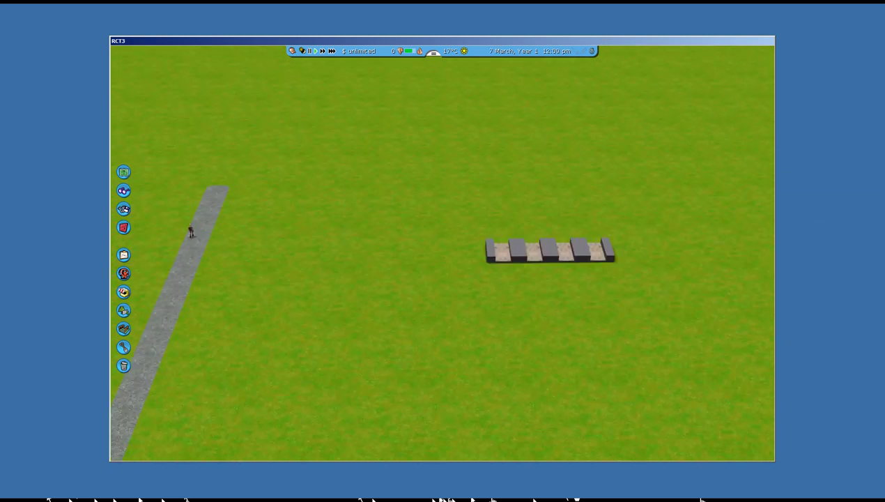
key(ctrl+Left)
key(ctrl+Left)
key(ctrl+Left)
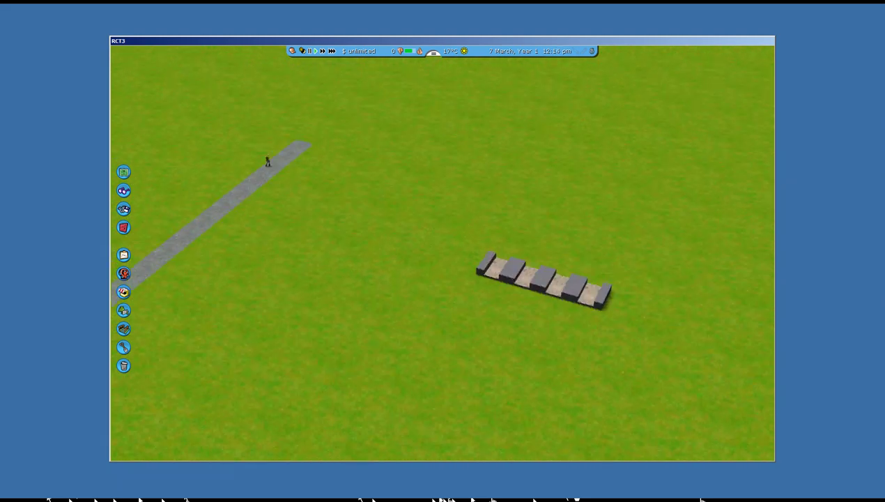
key(Right)
scroll(286, 197, up, 3)
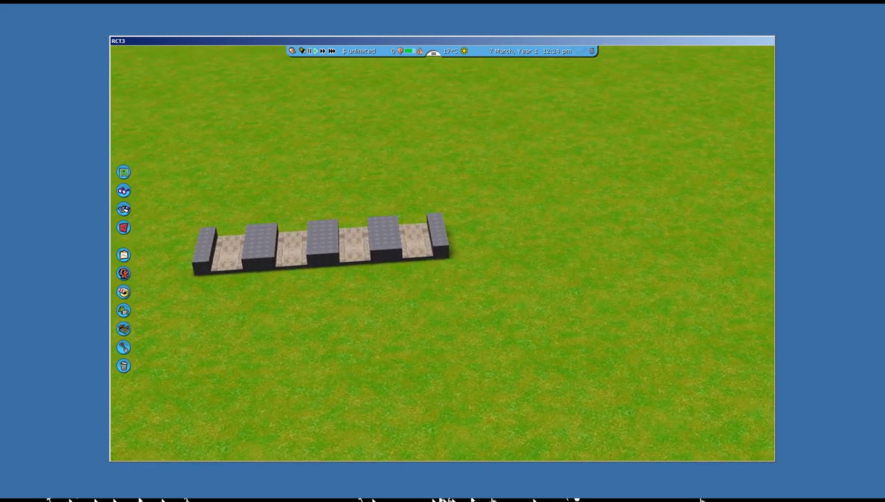
key(ctrl+Right)
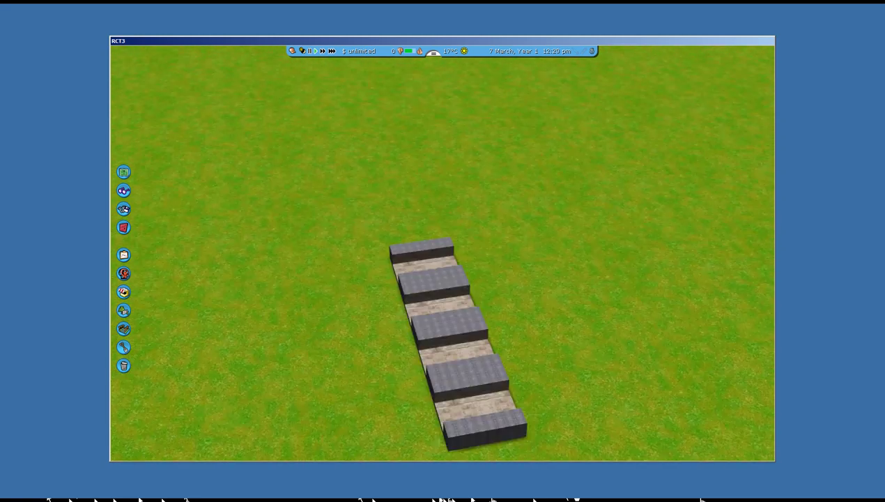